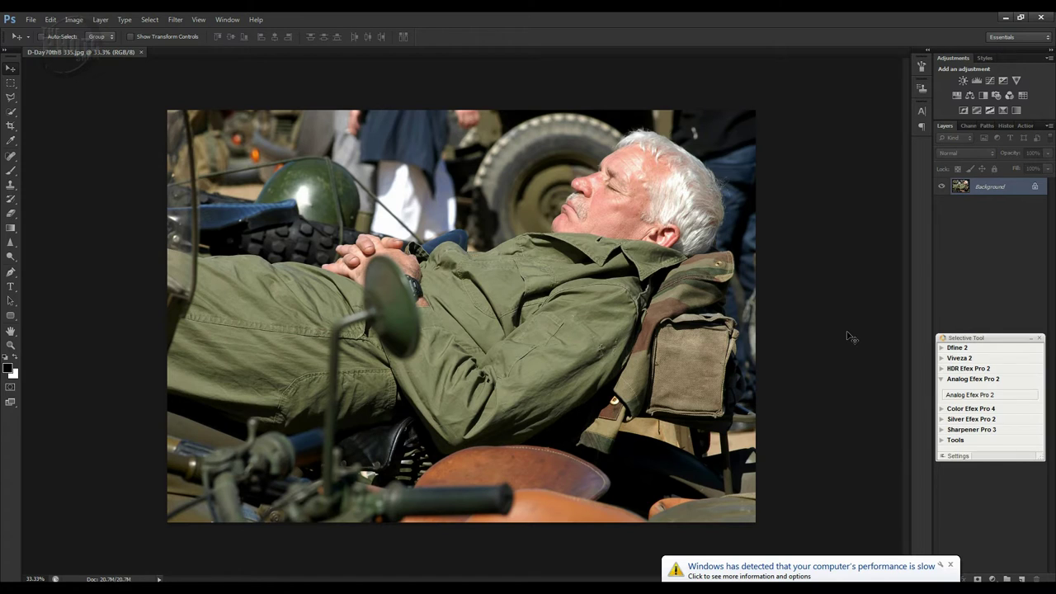
- Dismiss the Windows performance notification and shift the Selective Tool palette slightly
{"action": "left_click", "coordinate": [951, 564]}
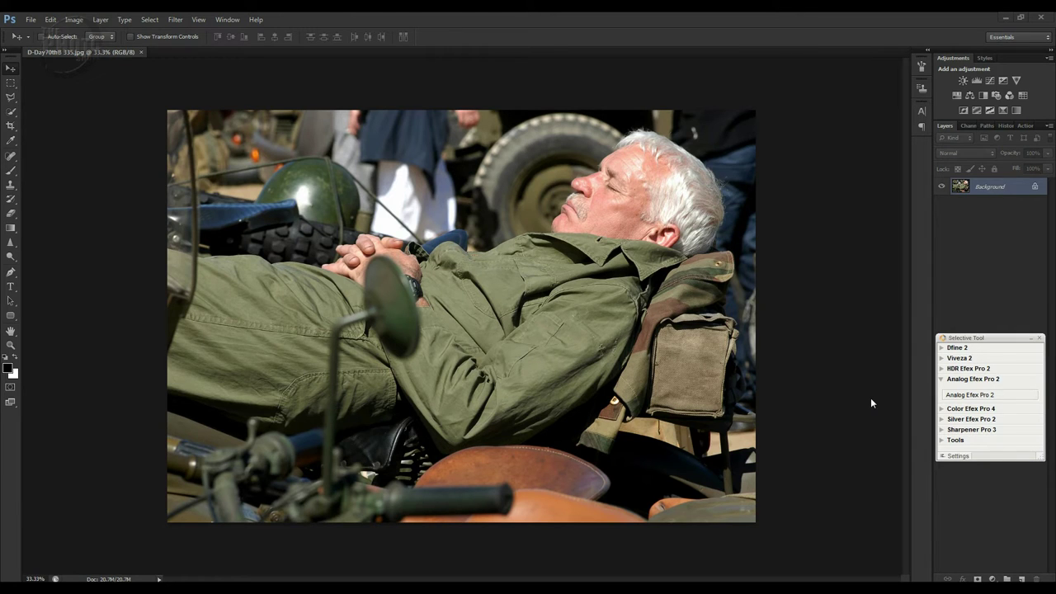
{"action": "left_click", "coordinate": [1002, 339]}
{"action": "left_click_drag", "start_coordinate": [1003, 339], "coordinate": [1006, 336]}
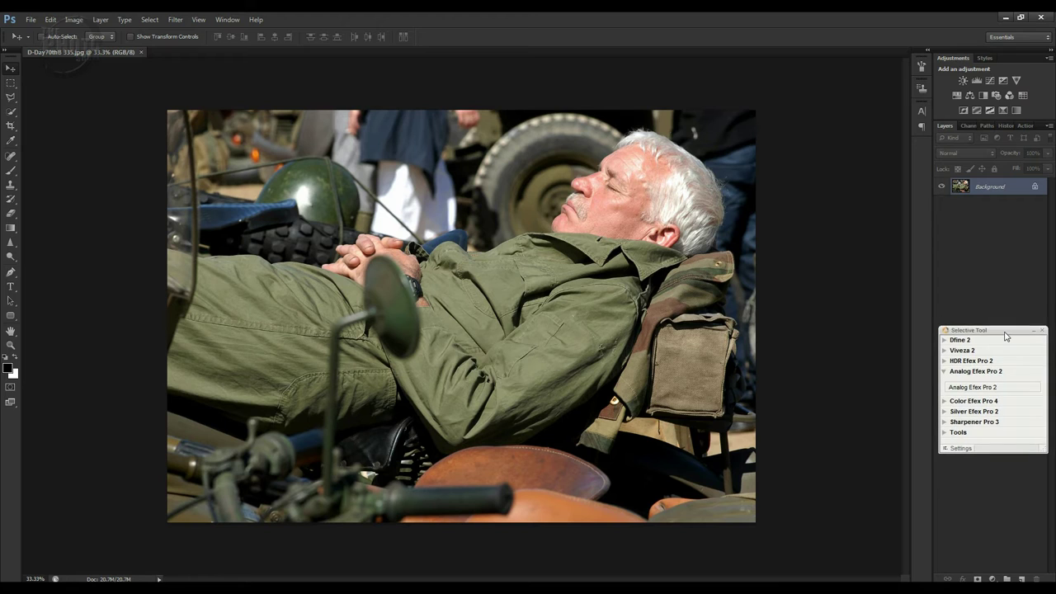
- Open the photo in Analog Efex Pro 2 and apply the Classic Camera 4 preset
{"action": "left_click", "coordinate": [969, 393]}
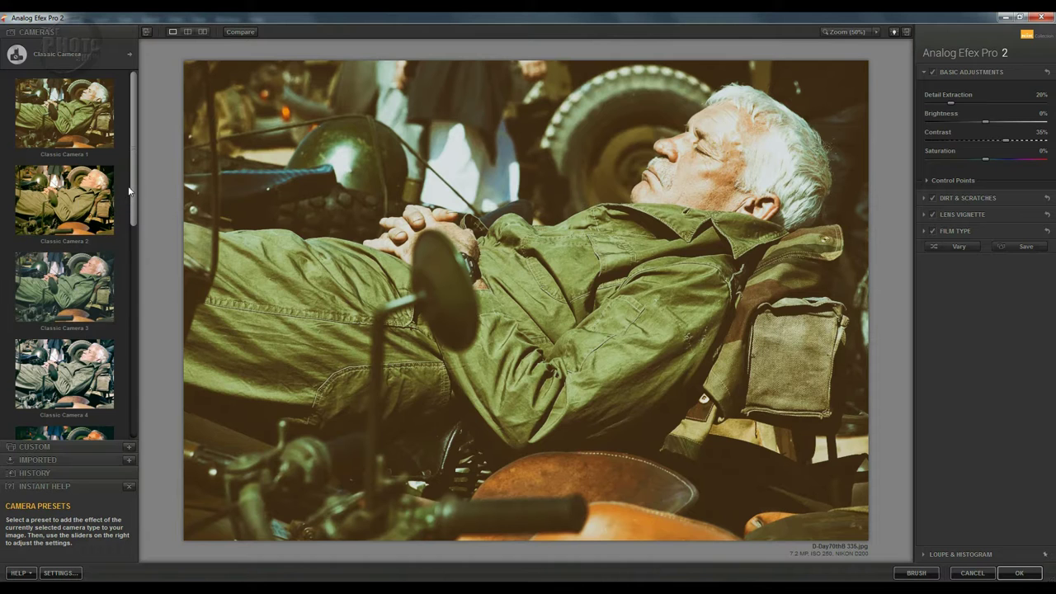
{"action": "left_click_drag", "start_coordinate": [133, 186], "coordinate": [135, 258]}
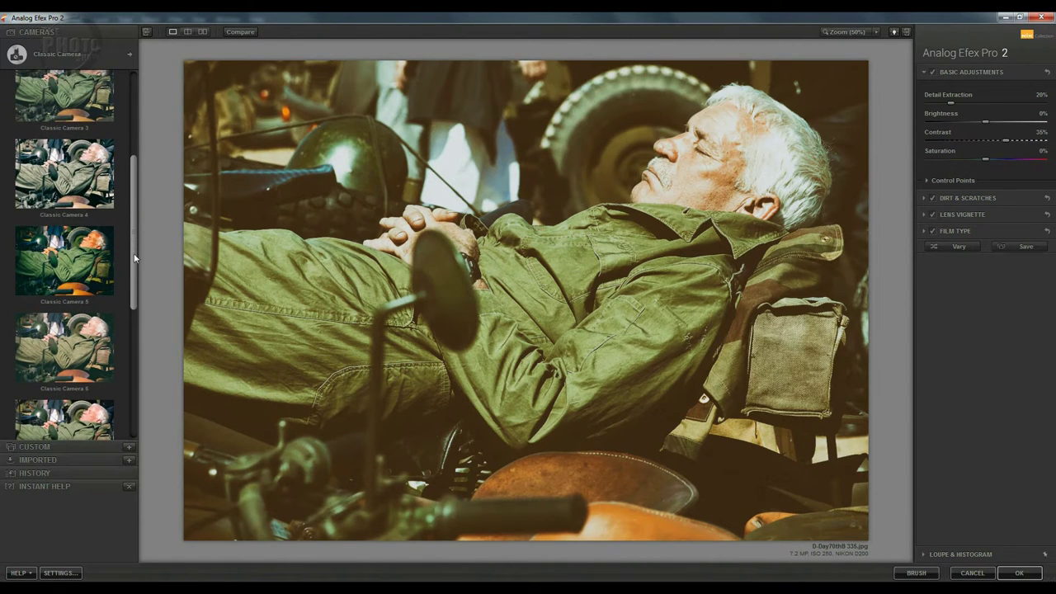
{"action": "left_click", "coordinate": [69, 189]}
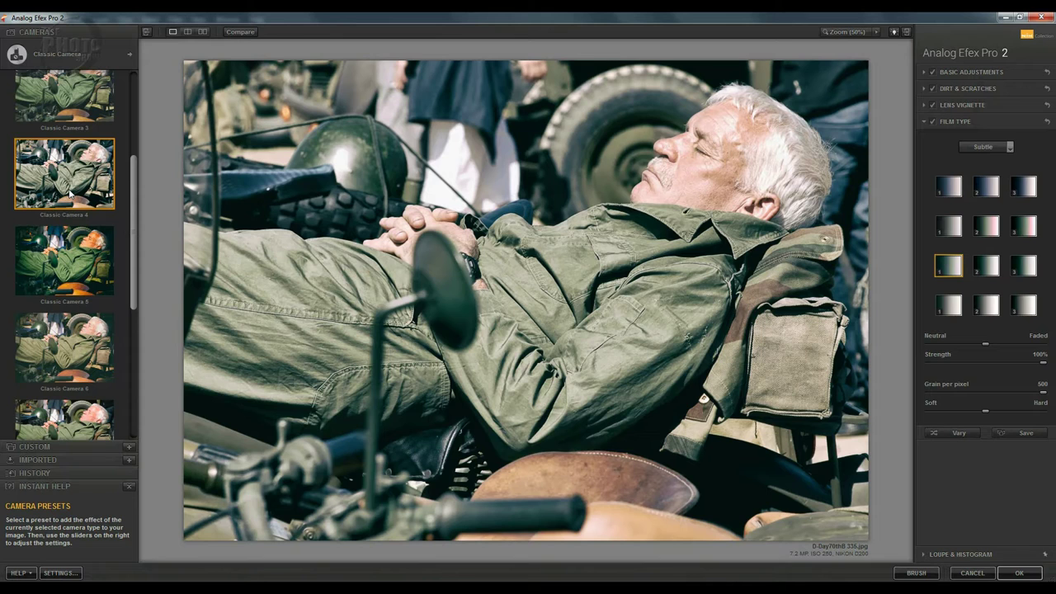
- Compare the original and edited photo in both split orientations and in the stacked and side-by-side previews, and return to the single-image view
{"action": "left_click", "coordinate": [188, 32]}
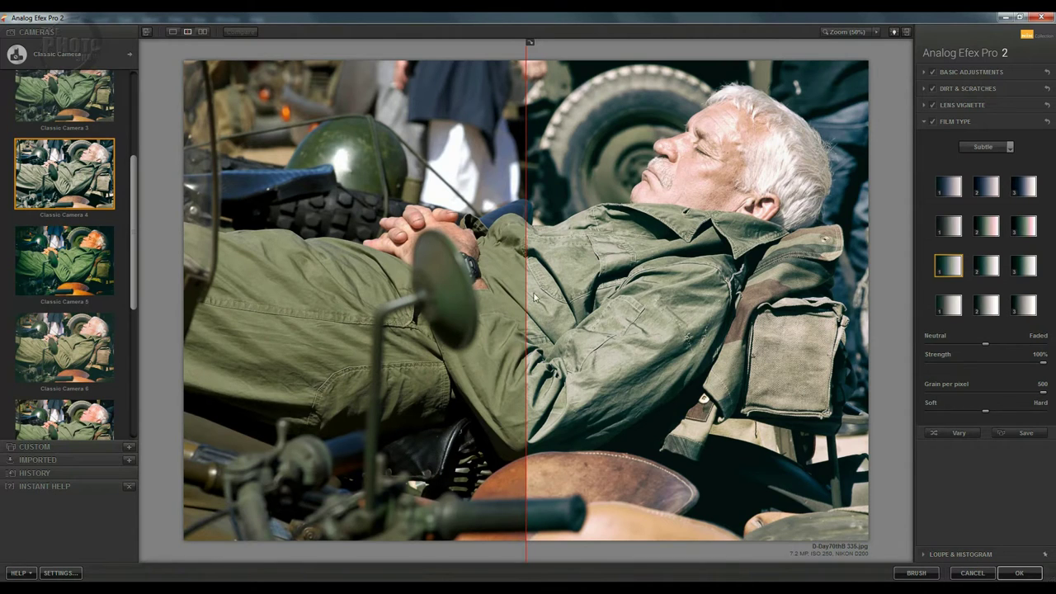
{"action": "mouse_move", "coordinate": [526, 289]}
{"action": "left_mouse_down"}
{"action": "mouse_move", "coordinate": [828, 291]}
{"action": "mouse_move", "coordinate": [290, 275]}
{"action": "mouse_move", "coordinate": [520, 280]}
{"action": "left_mouse_up"}
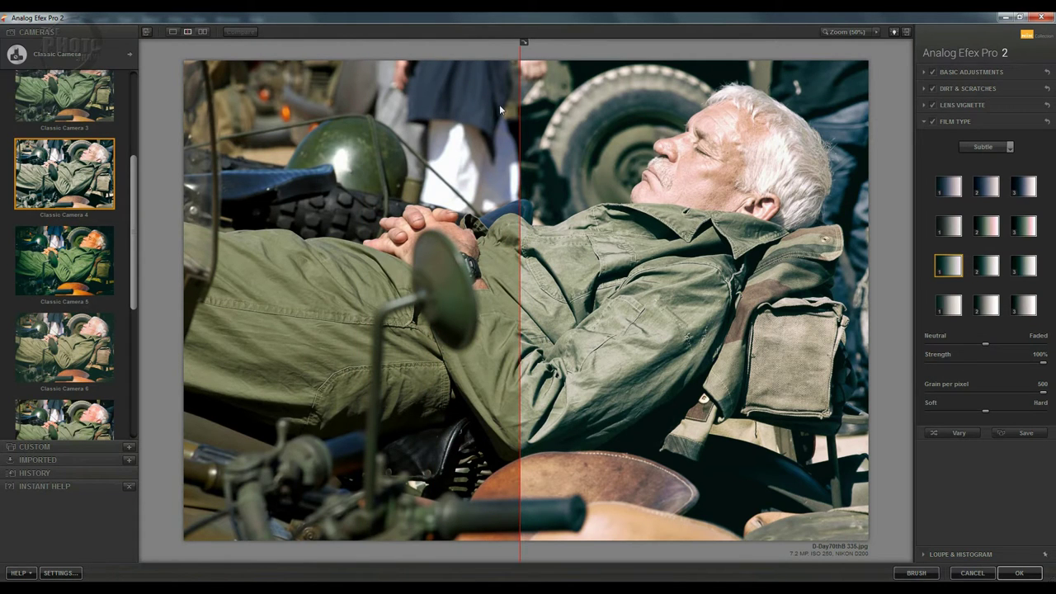
{"action": "left_click", "coordinate": [522, 44]}
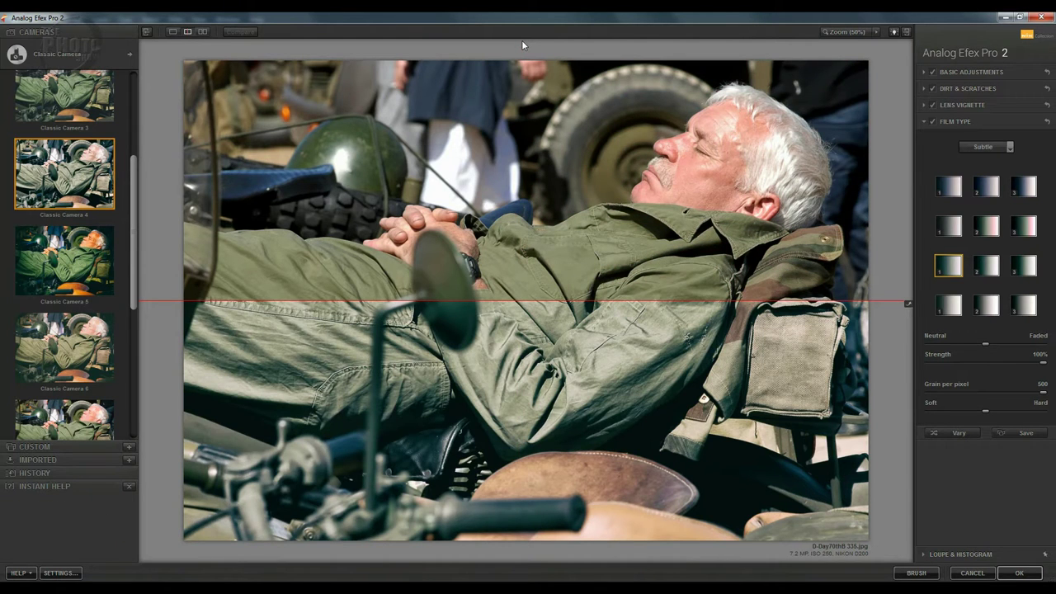
{"action": "left_click", "coordinate": [909, 306]}
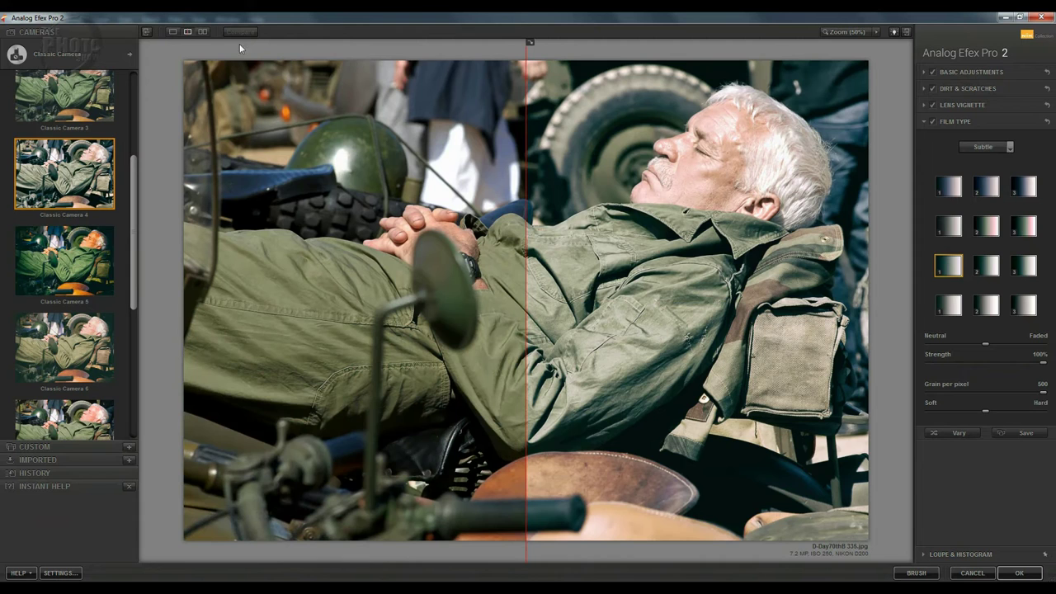
{"action": "left_click", "coordinate": [203, 32]}
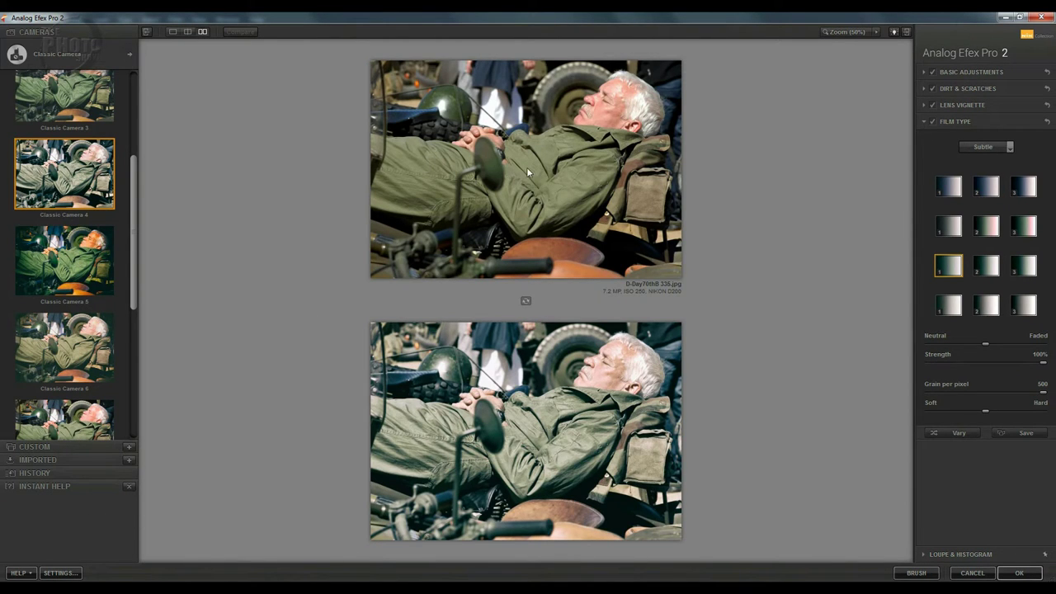
{"action": "left_click", "coordinate": [526, 300]}
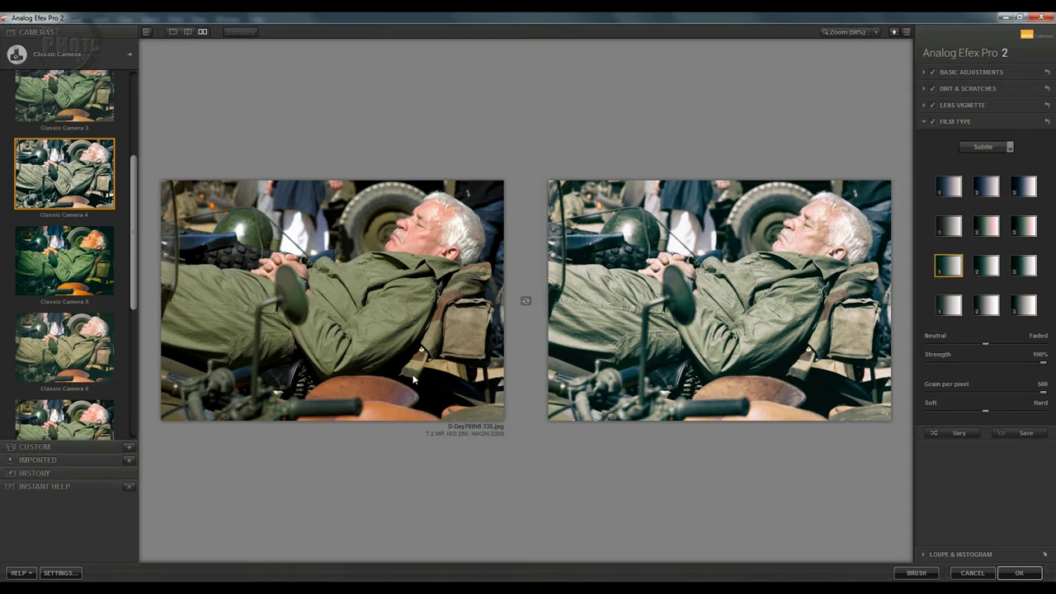
{"action": "left_click", "coordinate": [173, 31]}
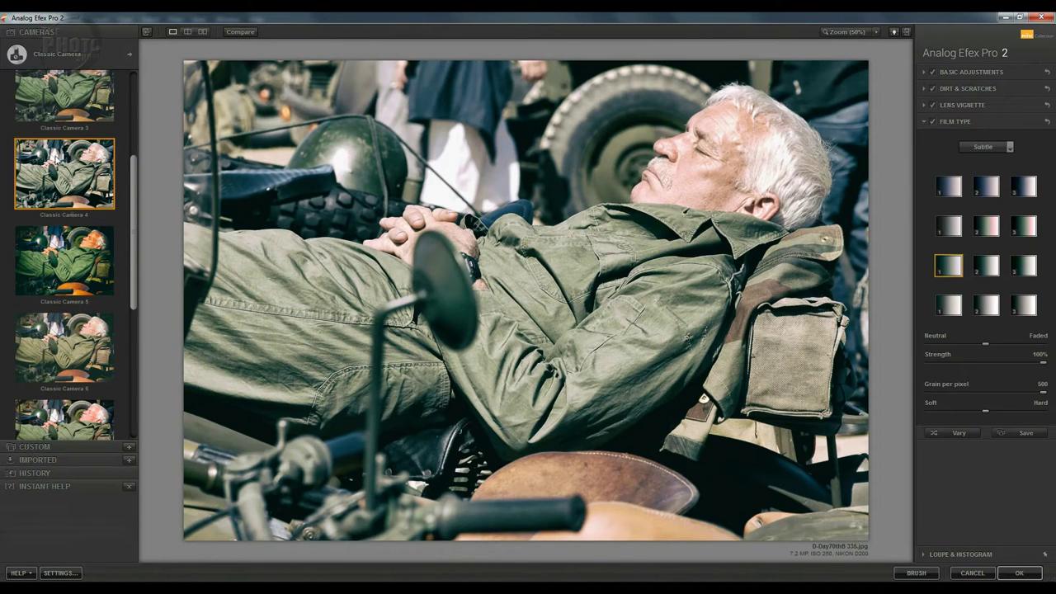
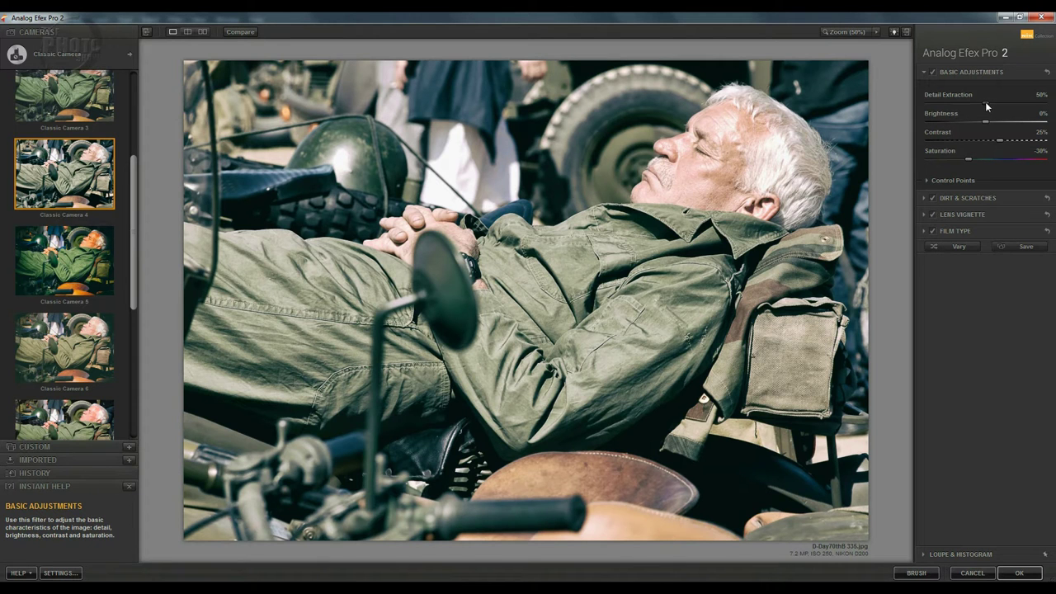
- In Basic Adjustments, set Detail Extraction to 52%, Brightness to -6%, Contrast to 36% and Saturation to -36%
{"action": "left_click_drag", "start_coordinate": [961, 102], "coordinate": [929, 102]}
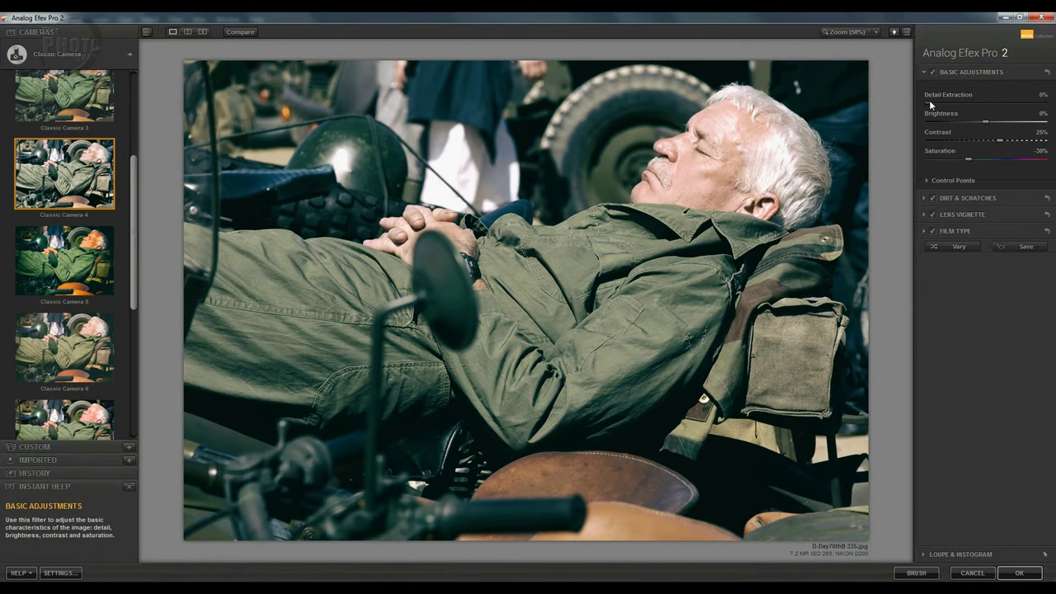
{"action": "left_click_drag", "start_coordinate": [952, 100], "coordinate": [1013, 104]}
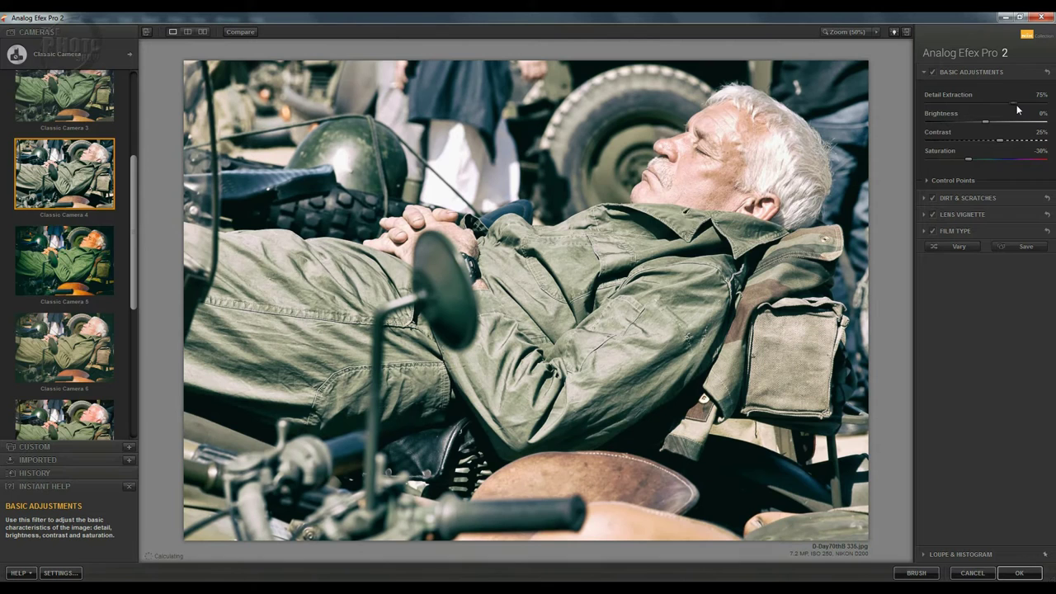
{"action": "left_click_drag", "start_coordinate": [1003, 104], "coordinate": [992, 105]}
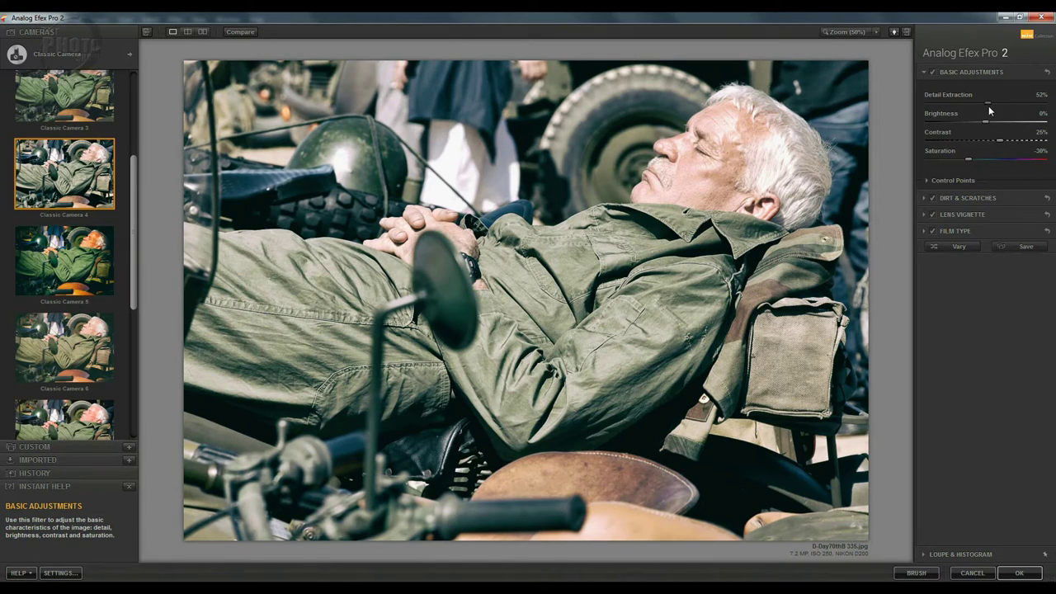
{"action": "mouse_move", "coordinate": [998, 123]}
{"action": "left_mouse_down"}
{"action": "mouse_move", "coordinate": [974, 120]}
{"action": "mouse_move", "coordinate": [984, 124]}
{"action": "left_mouse_up"}
{"action": "left_click_drag", "start_coordinate": [1003, 144], "coordinate": [1007, 145]}
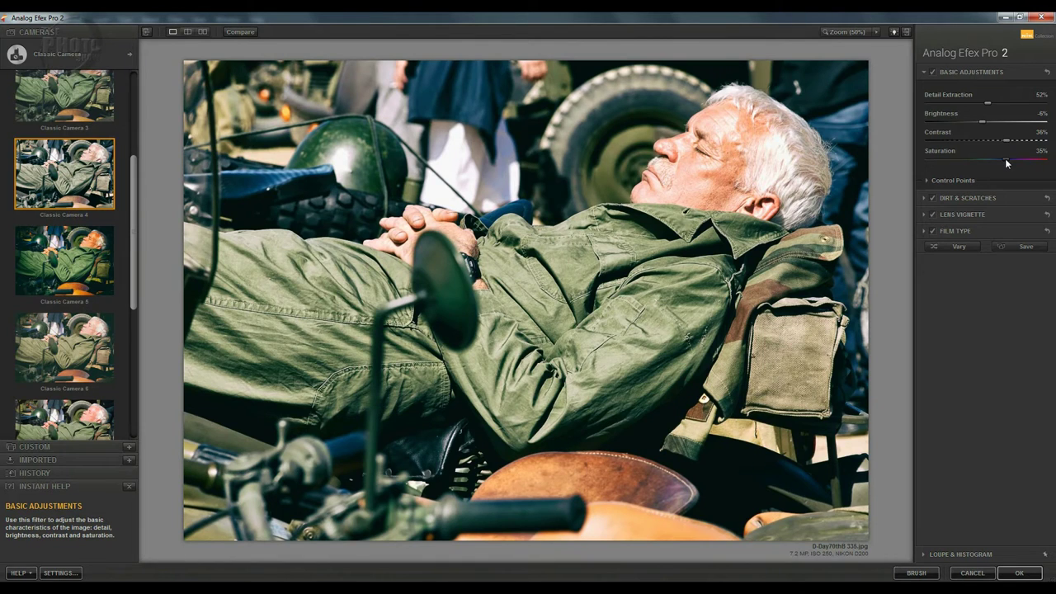
{"action": "left_click_drag", "start_coordinate": [986, 165], "coordinate": [978, 165]}
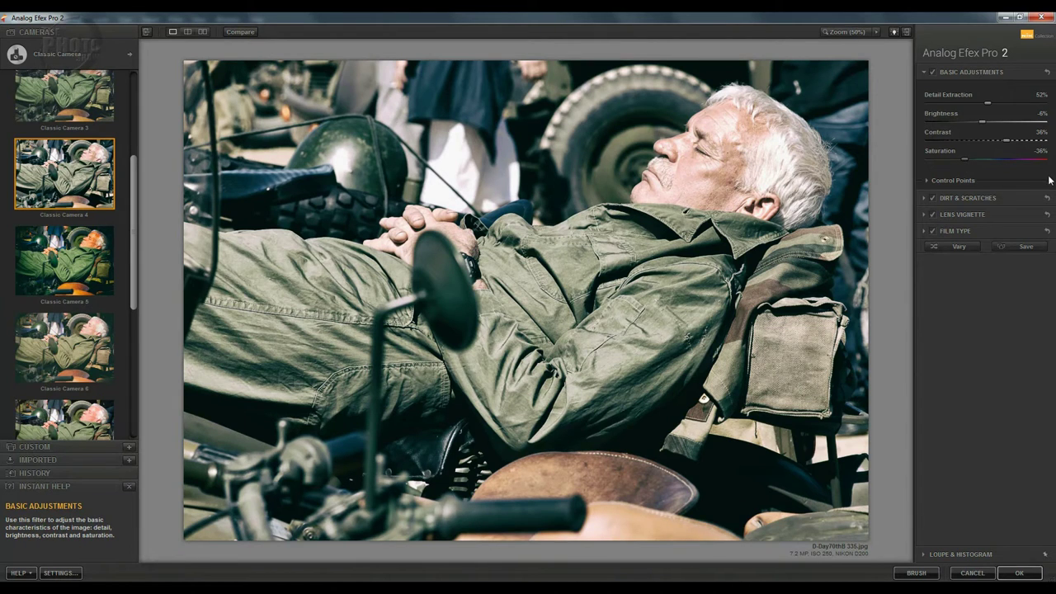
{"action": "left_click", "coordinate": [924, 71]}
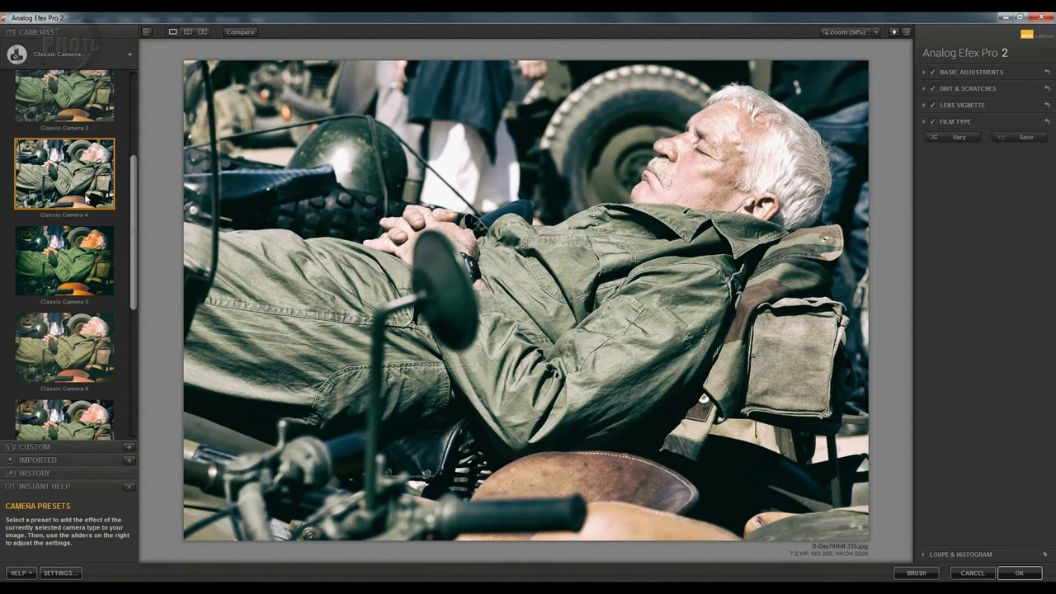
- Try the Classic Camera 8 preset on the photo and reapply the Classic Camera 4 preset
{"action": "scroll", "coordinate": [132, 229], "scroll_direction": "down", "scroll_amount": 2}
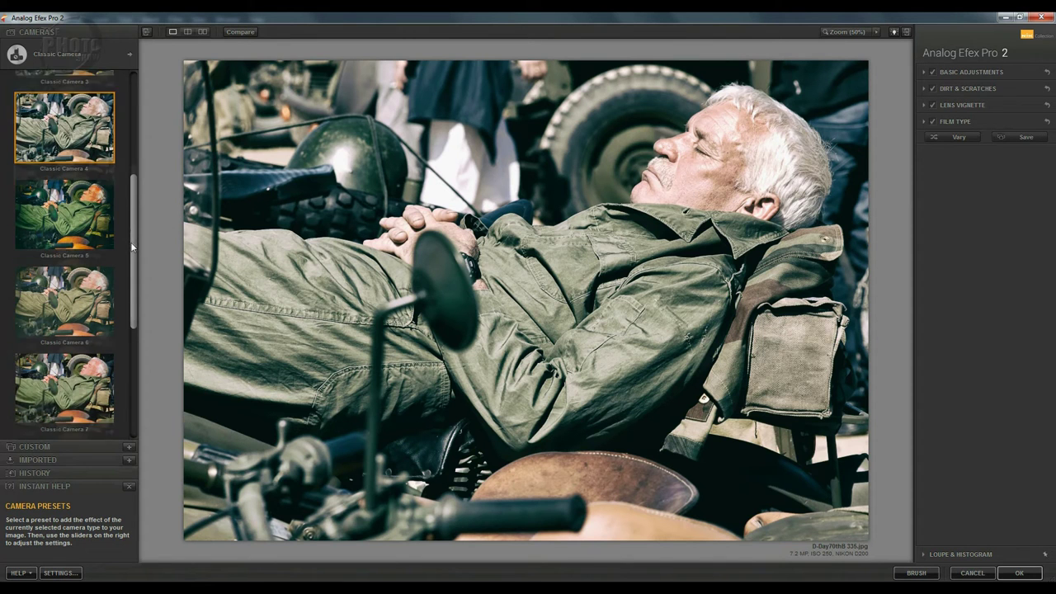
{"action": "scroll", "coordinate": [135, 283], "scroll_direction": "down", "scroll_amount": 2}
{"action": "left_click", "coordinate": [75, 402]}
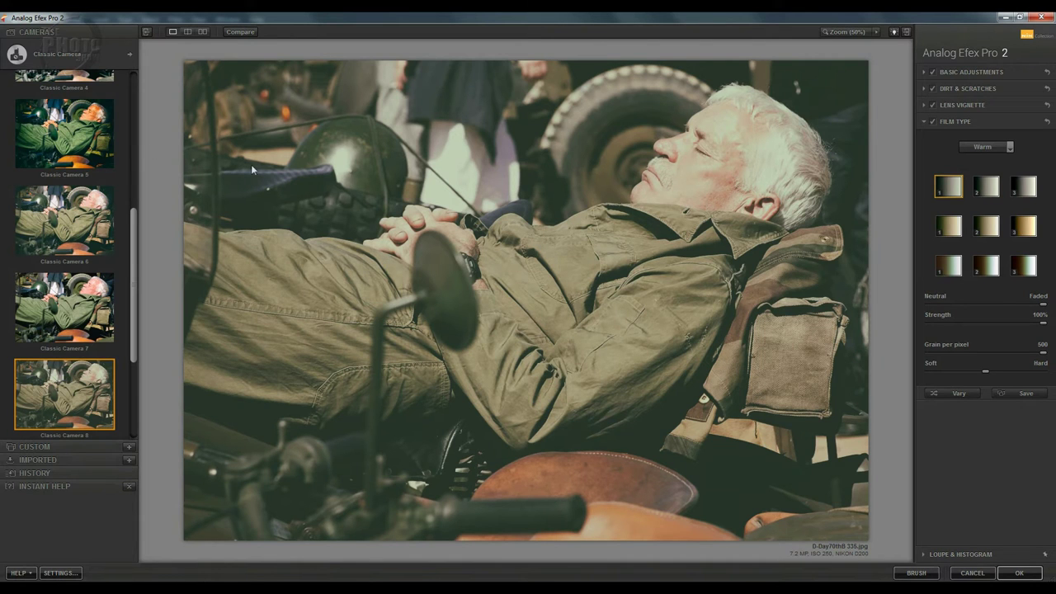
{"action": "left_click_drag", "start_coordinate": [134, 212], "coordinate": [137, 156]}
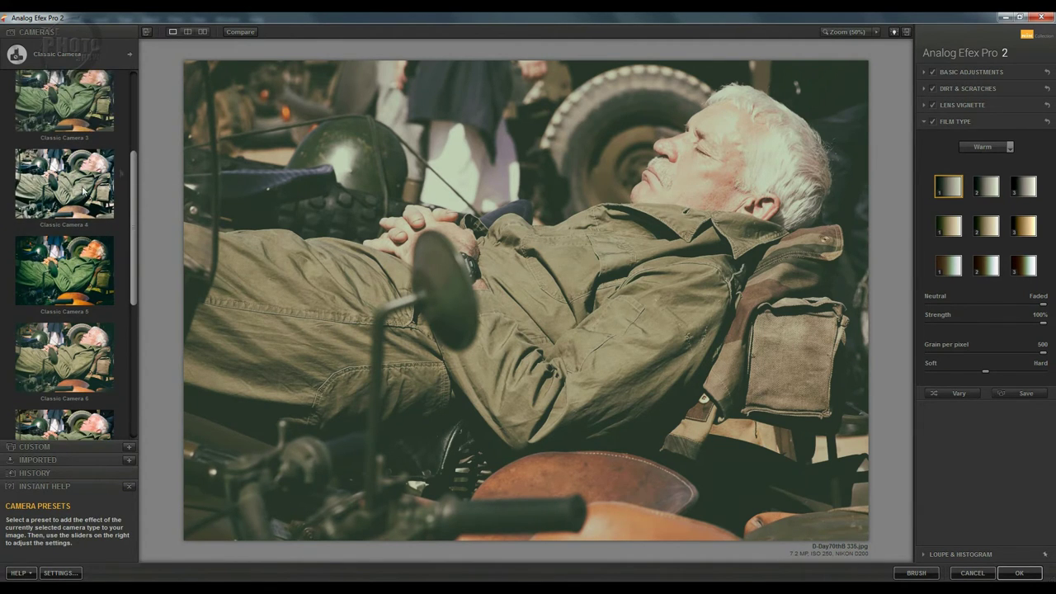
{"action": "left_click", "coordinate": [101, 167]}
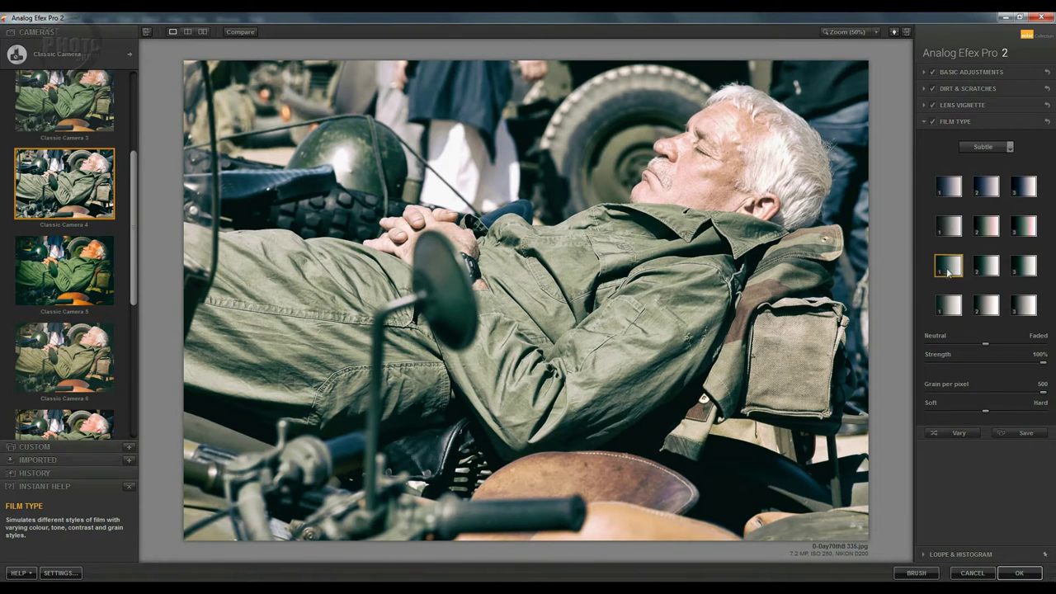
- Try the three film types in the first row of the Subtle set, choose number 3, and test its Neutral-to-Faded setting
{"action": "left_click", "coordinate": [950, 188]}
{"action": "left_click", "coordinate": [983, 189]}
{"action": "left_click", "coordinate": [1022, 188]}
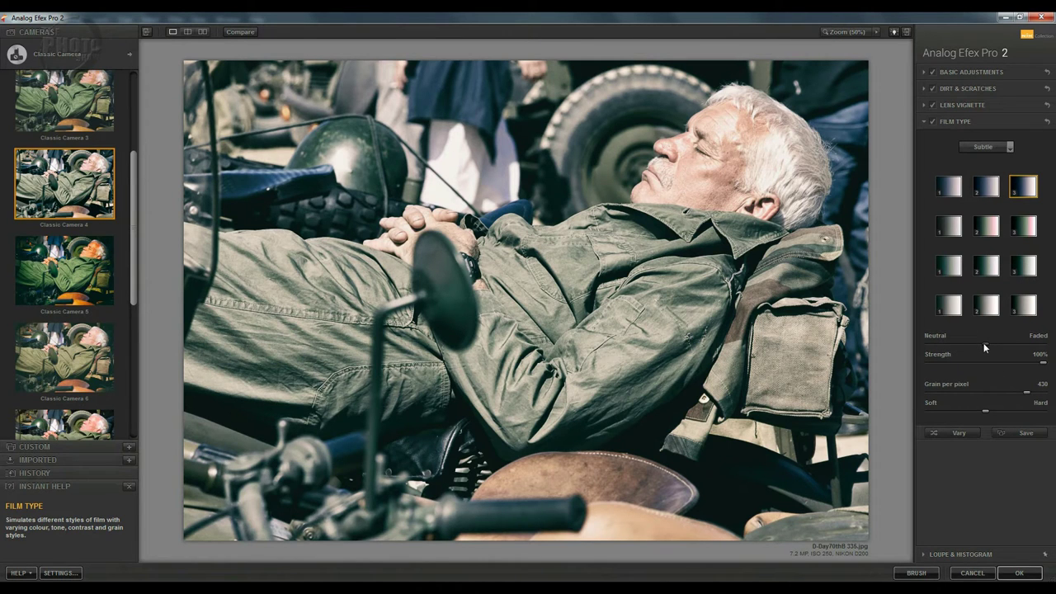
{"action": "mouse_move", "coordinate": [984, 347]}
{"action": "left_mouse_down"}
{"action": "mouse_move", "coordinate": [933, 348]}
{"action": "mouse_move", "coordinate": [1022, 349]}
{"action": "mouse_move", "coordinate": [996, 348]}
{"action": "left_mouse_up"}
- Magnify the photo to 50%, bring the man's head into view, and set the film's Grain per pixel to 247
{"action": "left_click", "coordinate": [840, 34]}
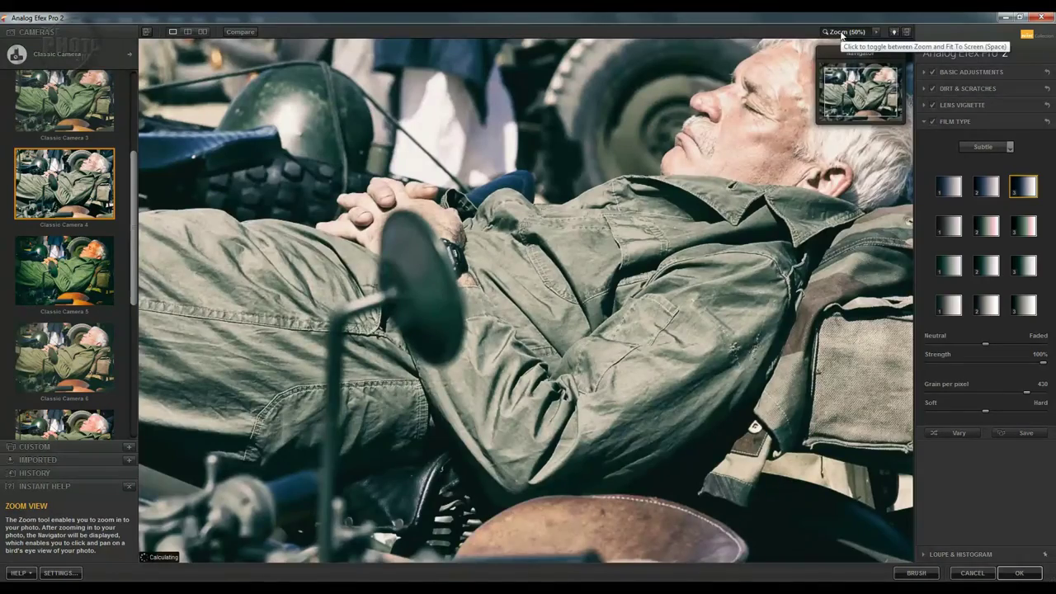
{"action": "left_click", "coordinate": [840, 34]}
{"action": "left_click", "coordinate": [840, 31]}
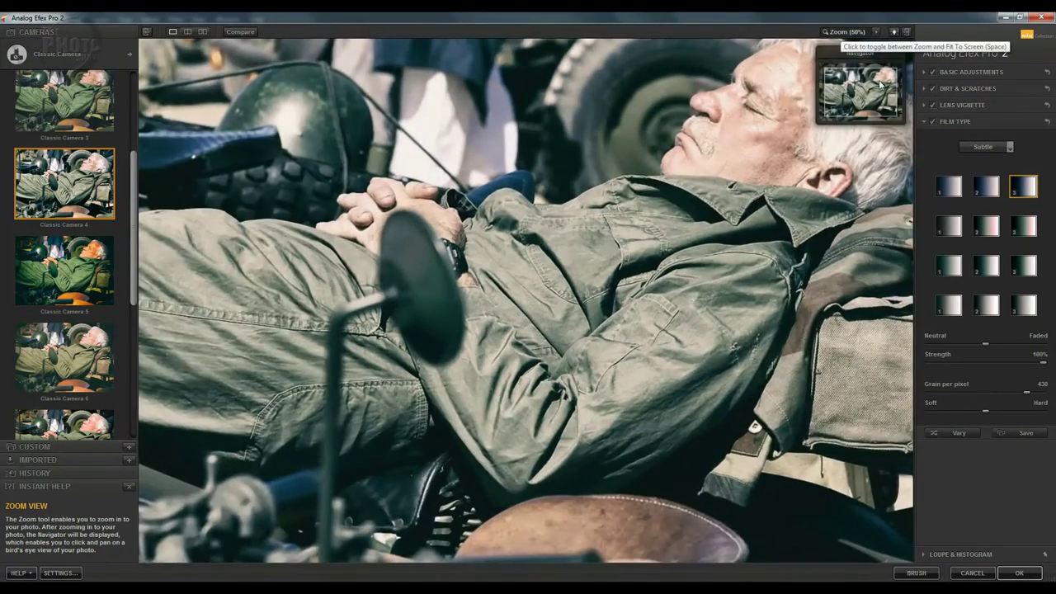
{"action": "left_click", "coordinate": [866, 97]}
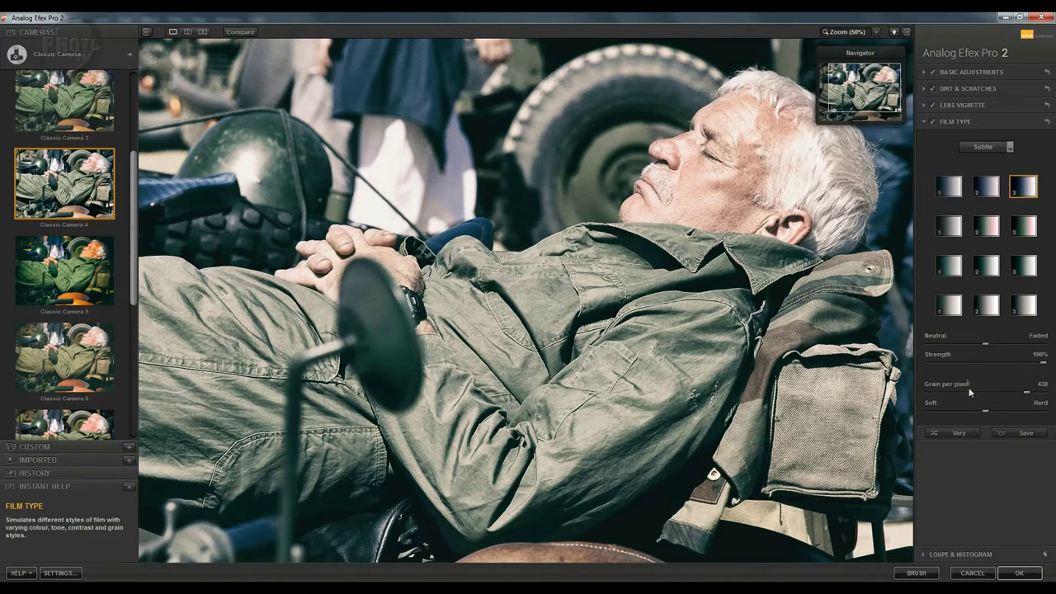
{"action": "left_click_drag", "start_coordinate": [994, 392], "coordinate": [984, 391]}
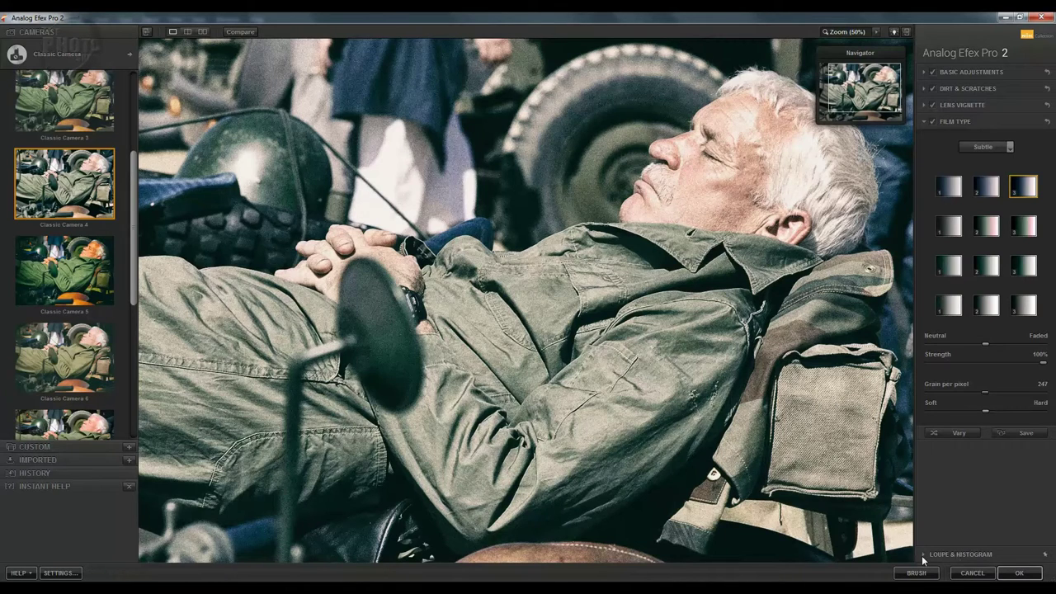
- Expand Loupe & Histogram, try a coarser grain of 104 per pixel, and set Grain per pixel to 447
{"action": "left_click", "coordinate": [957, 554]}
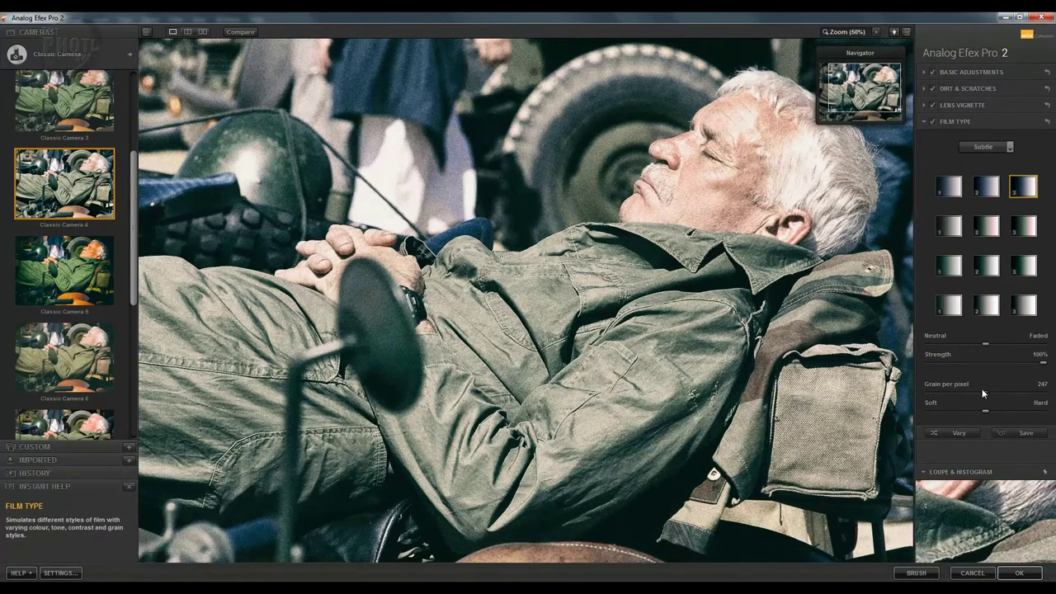
{"action": "left_click_drag", "start_coordinate": [961, 390], "coordinate": [950, 392]}
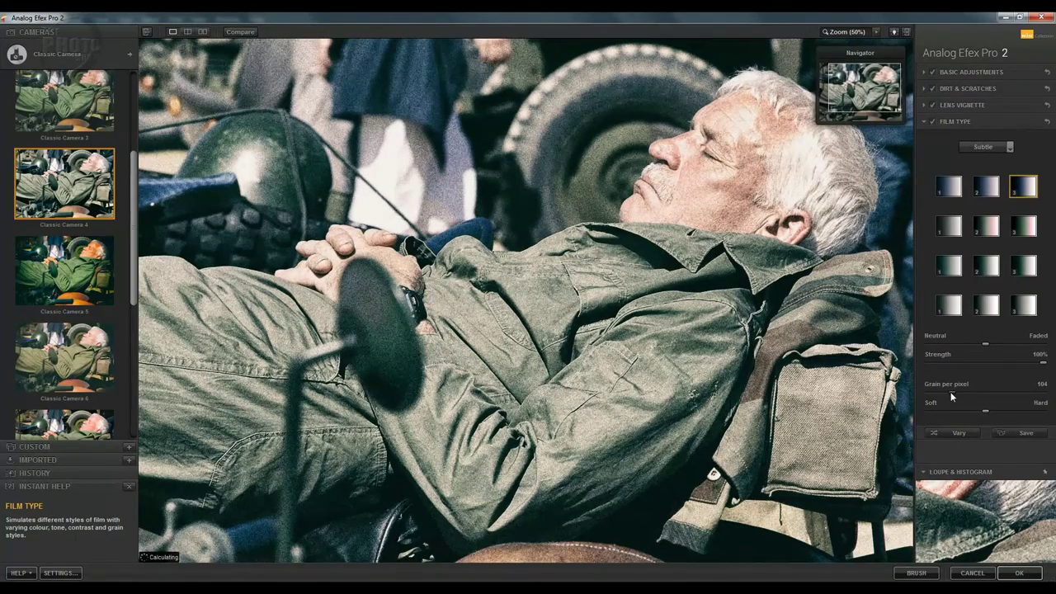
{"action": "left_click_drag", "start_coordinate": [1010, 399], "coordinate": [1030, 399]}
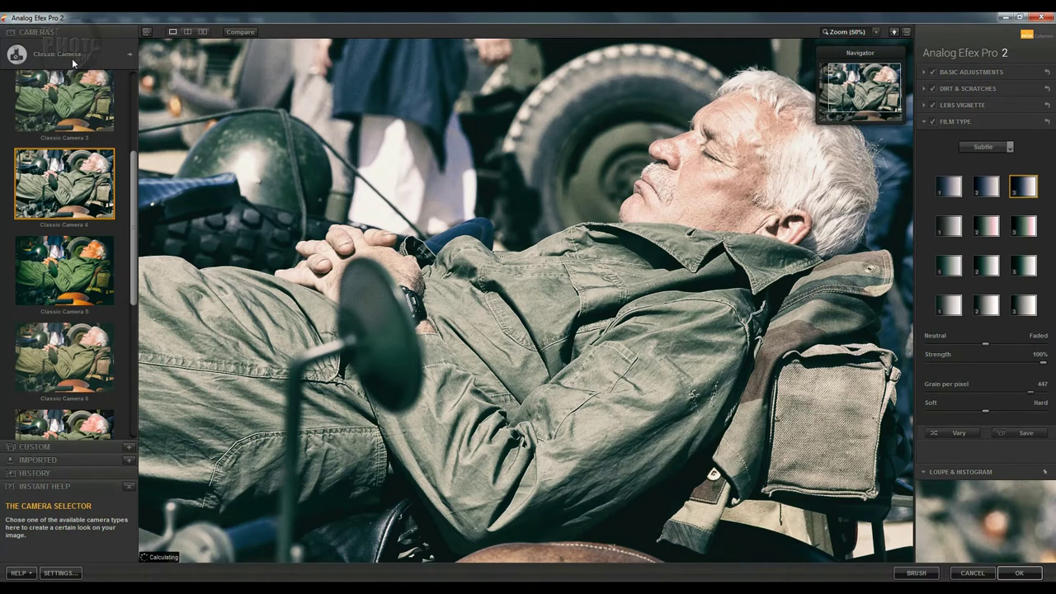
- Switch the camera from Classic Camera to Wet Plate and apply the Wet Plate 3 preset
{"action": "left_click", "coordinate": [128, 54]}
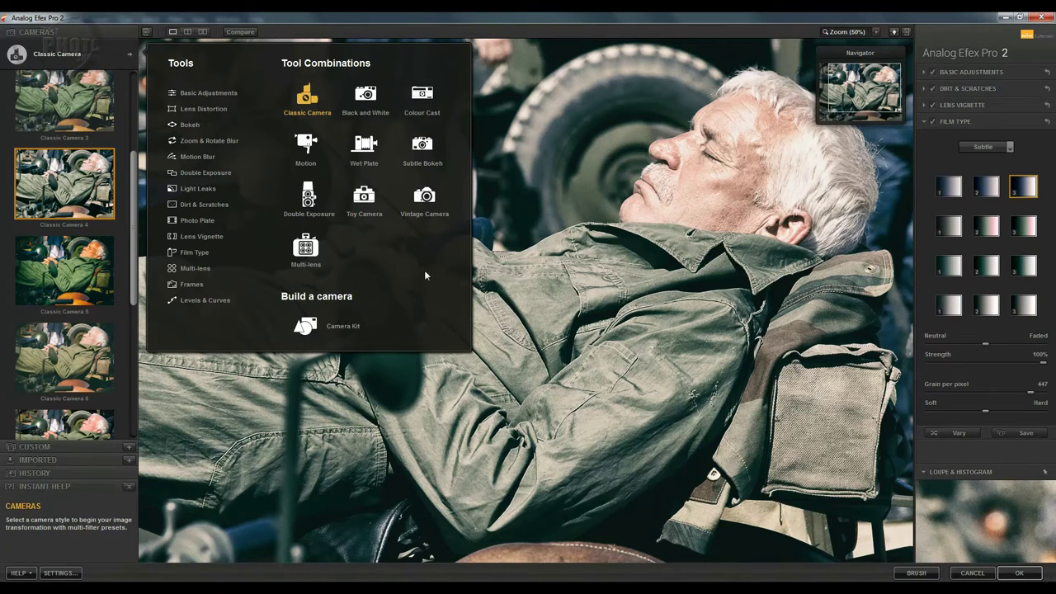
{"action": "left_click", "coordinate": [363, 149]}
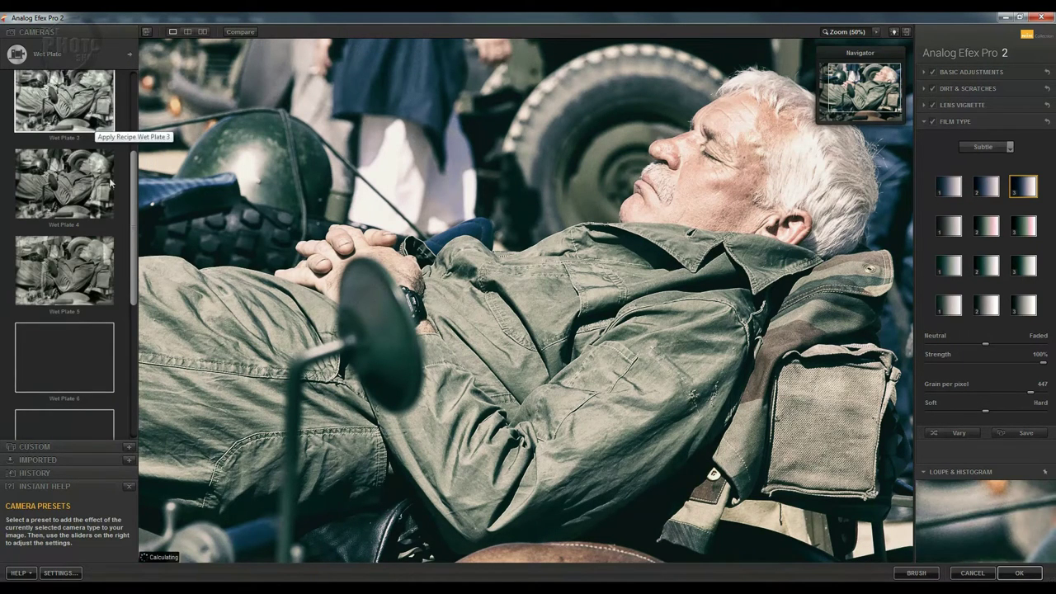
{"action": "left_click_drag", "start_coordinate": [132, 252], "coordinate": [136, 157]}
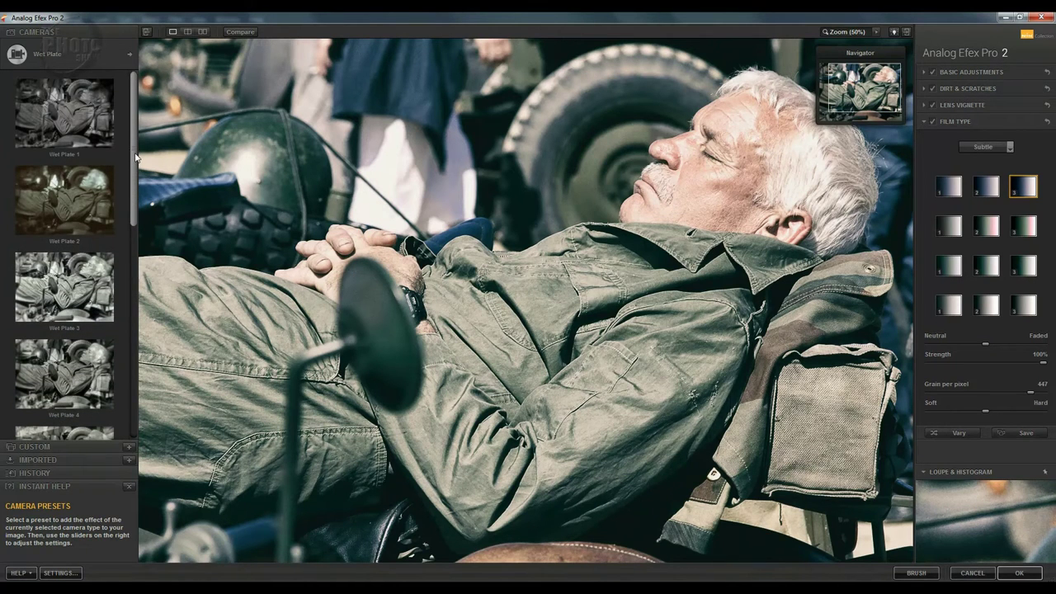
{"action": "left_click", "coordinate": [64, 294]}
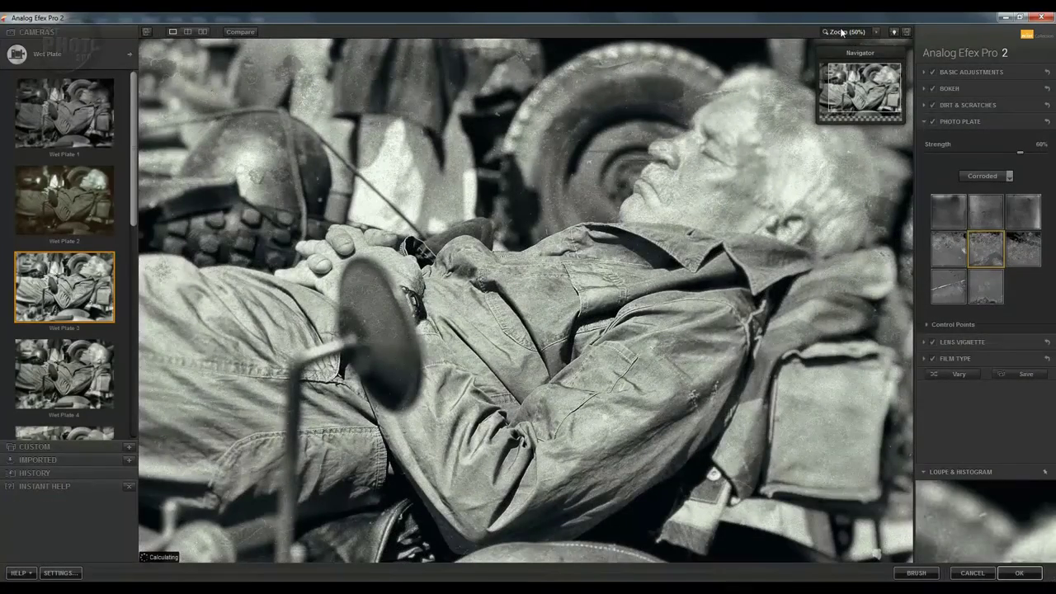
- Fit the whole photo in view and check the Wet Plate 3 effect in split preview before returning to the single view
{"action": "left_click", "coordinate": [842, 33]}
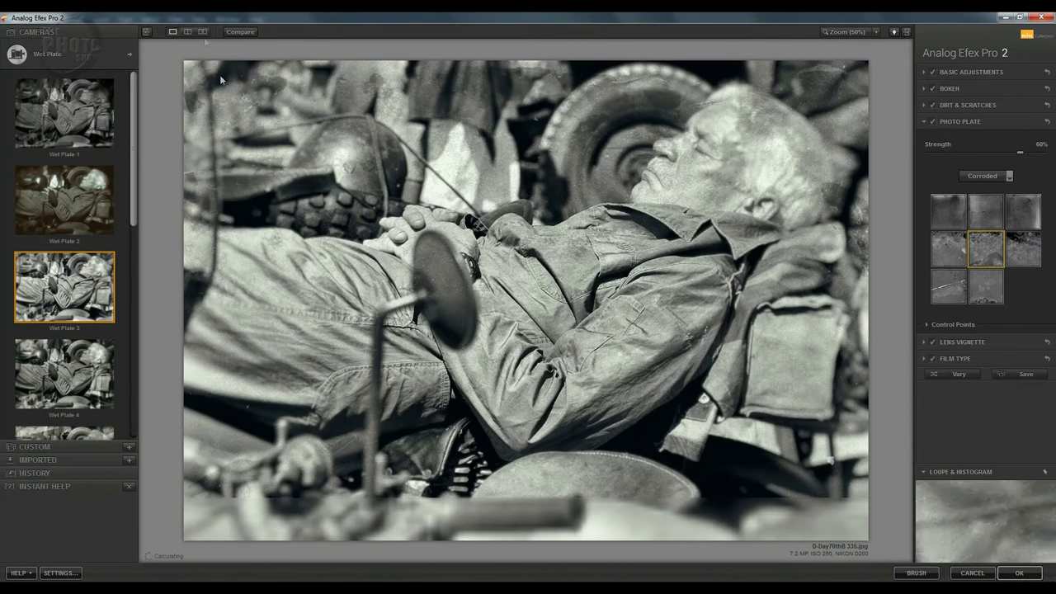
{"action": "left_click", "coordinate": [189, 33]}
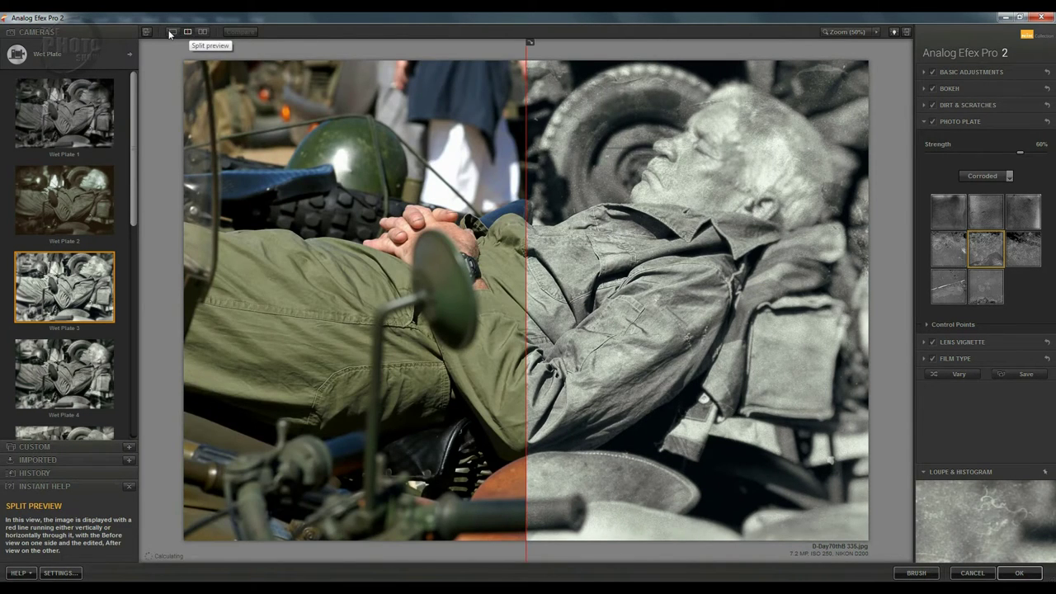
{"action": "left_click", "coordinate": [171, 33]}
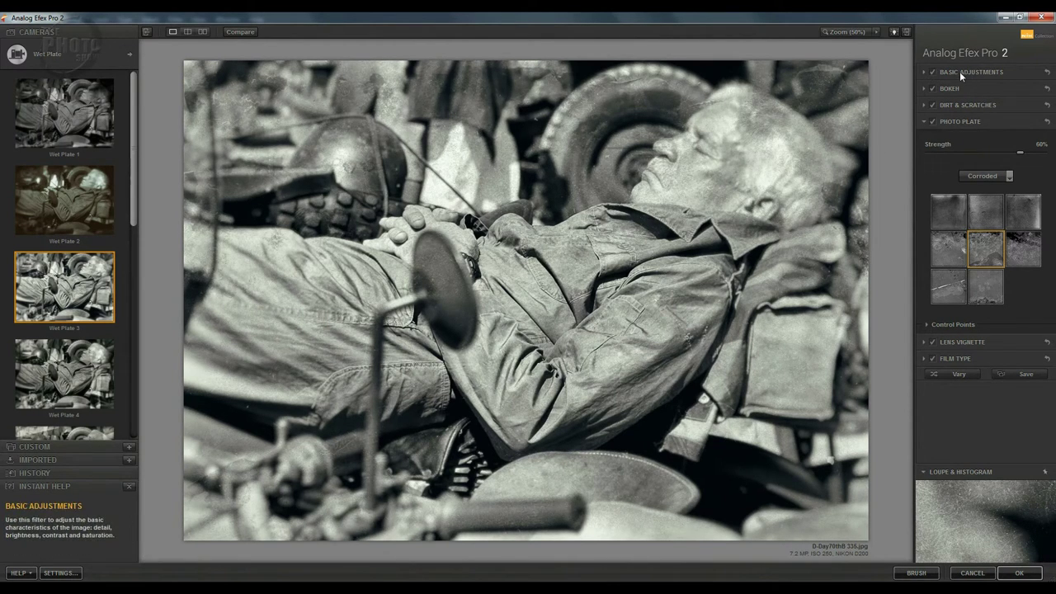
- Centre the Wet Plate bokeh on the man's head with a larger sharp area and Blur Strength 56%, and compare with the original
{"action": "left_click", "coordinate": [923, 88]}
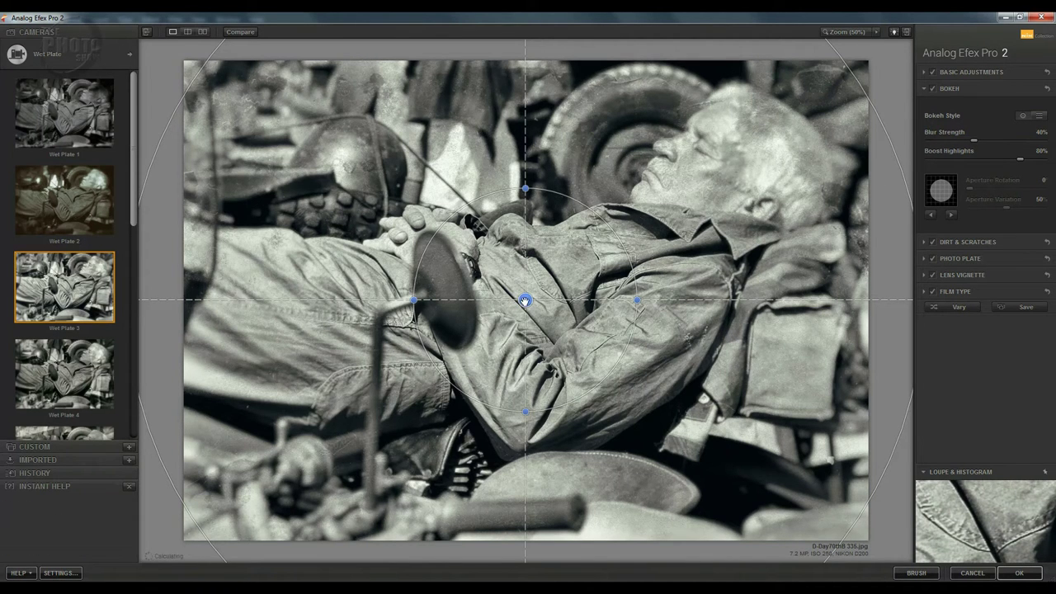
{"action": "left_click_drag", "start_coordinate": [525, 301], "coordinate": [719, 184]}
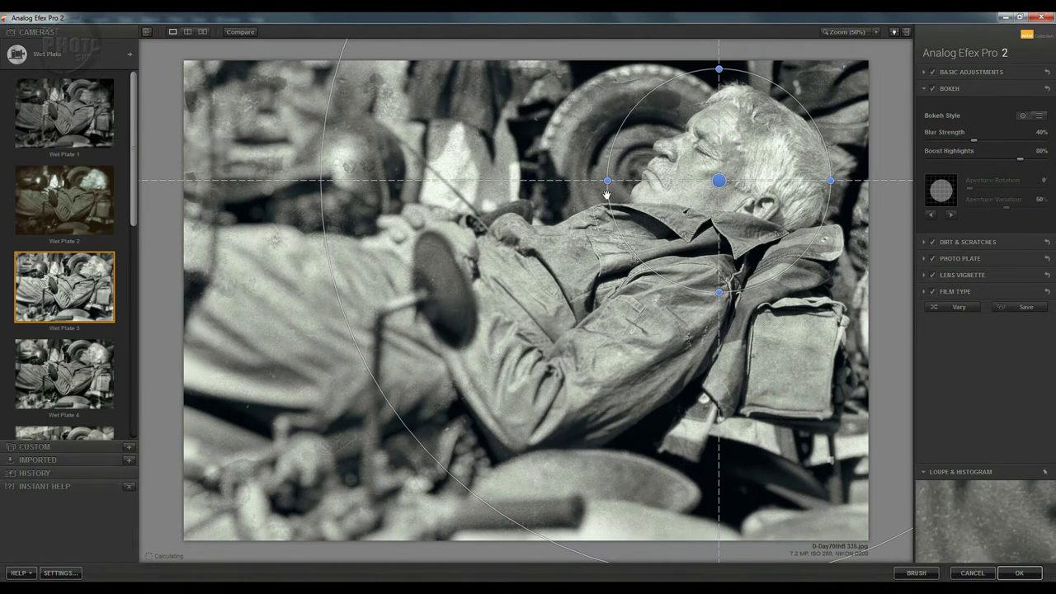
{"action": "left_click_drag", "start_coordinate": [619, 227], "coordinate": [566, 251]}
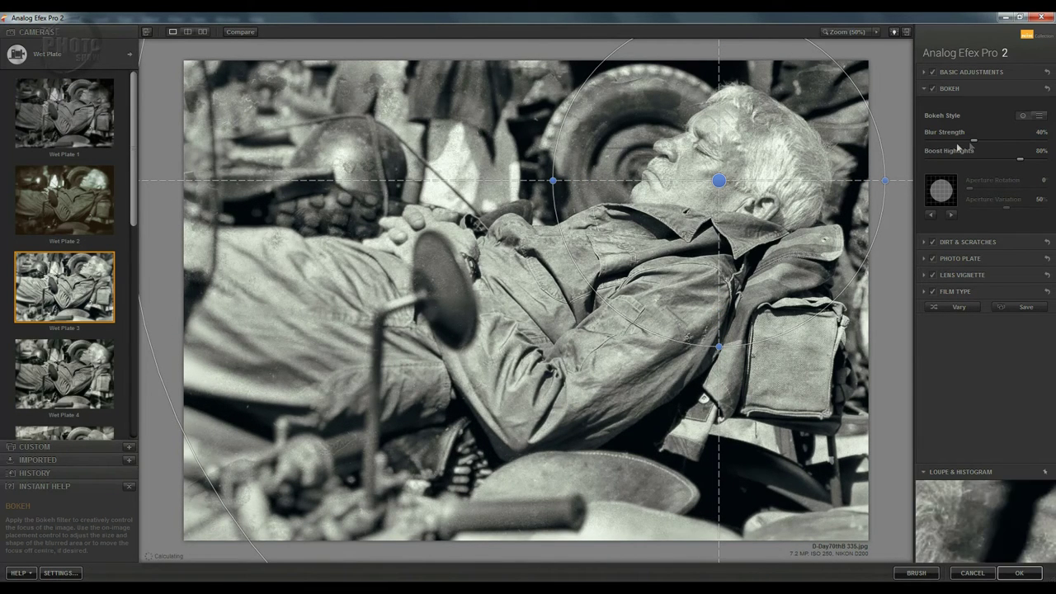
{"action": "left_click_drag", "start_coordinate": [976, 144], "coordinate": [992, 145]}
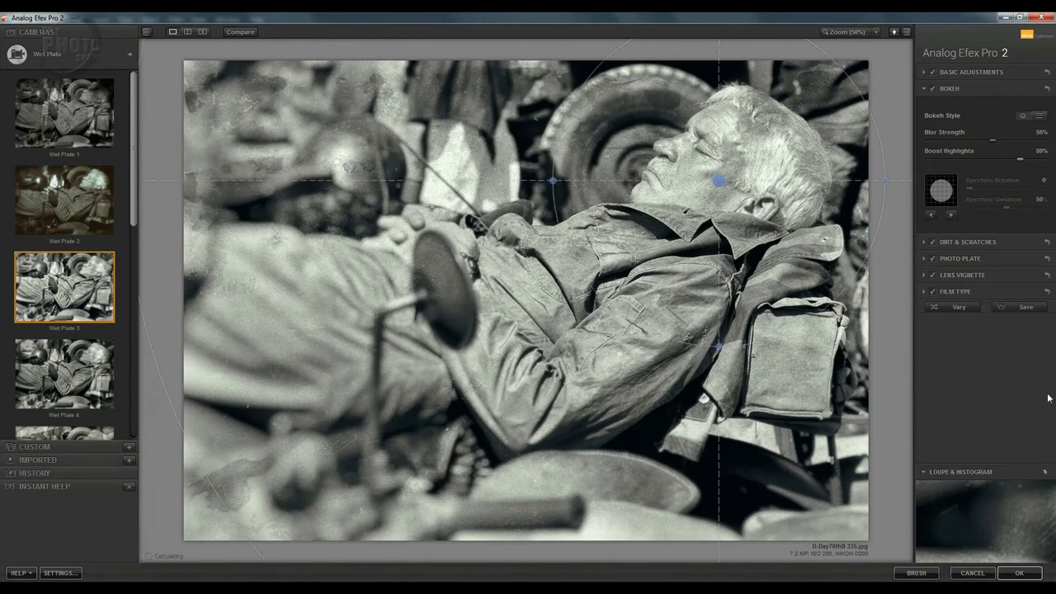
{"action": "left_click", "coordinate": [240, 32]}
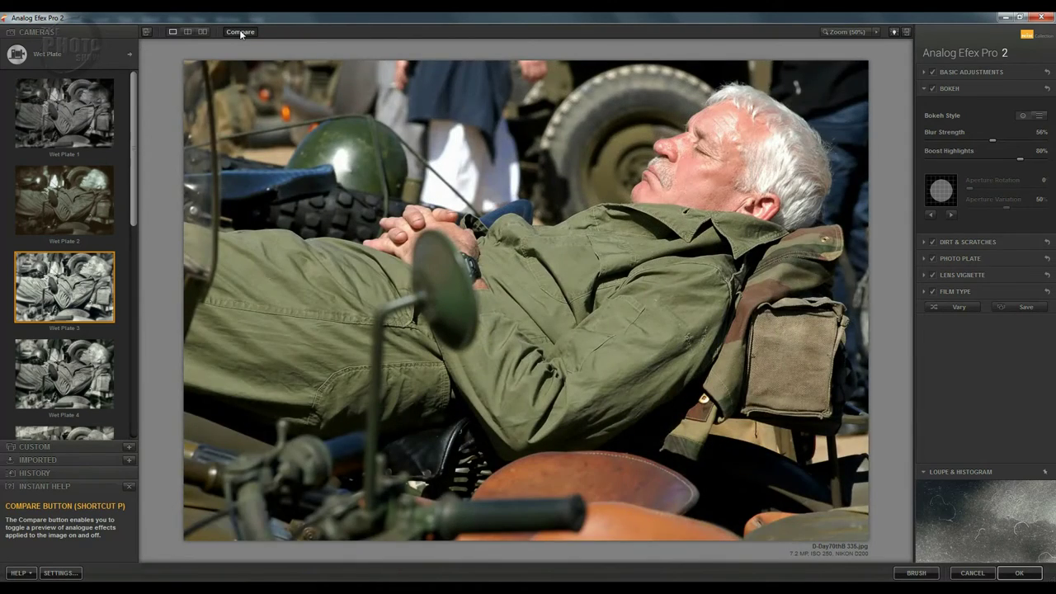
{"action": "left_click", "coordinate": [240, 32]}
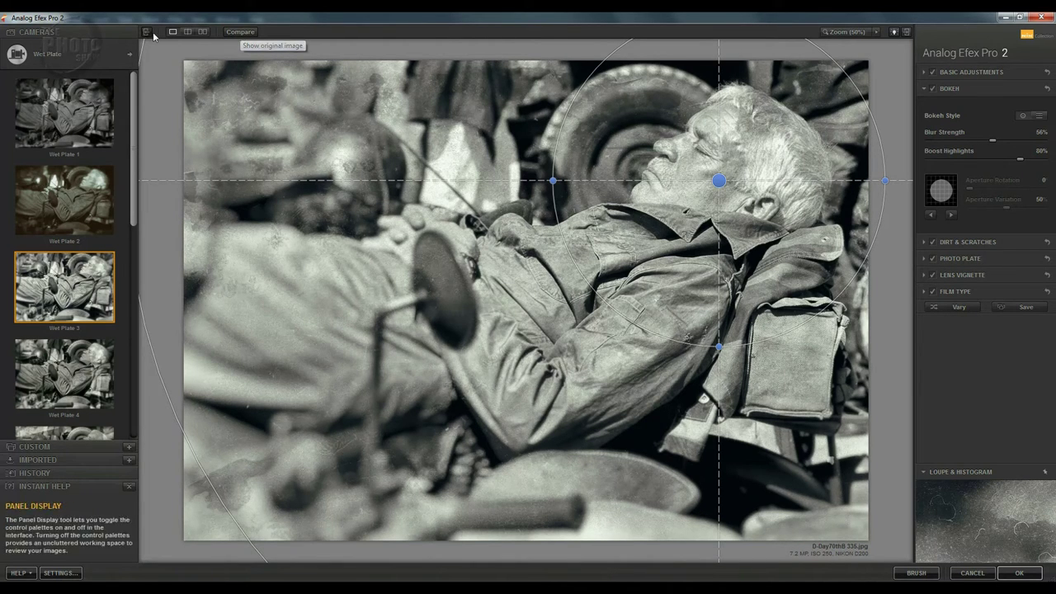
- Switch the camera to Multi-lens, apply the Multi-lens 1 preset, and reposition the first pane's crop around the man's head
{"action": "left_click", "coordinate": [129, 56]}
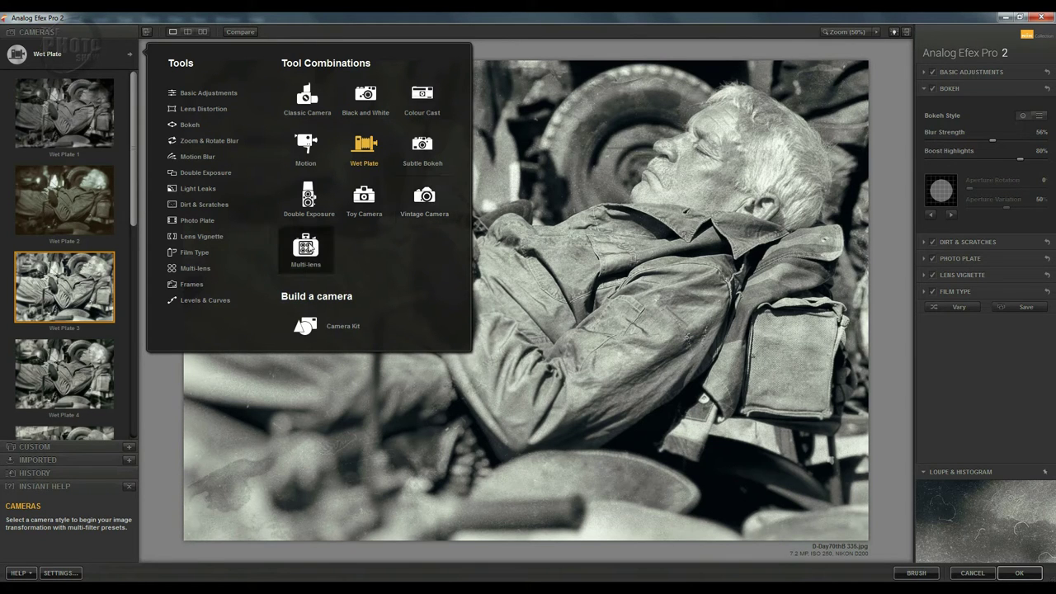
{"action": "left_click", "coordinate": [305, 246]}
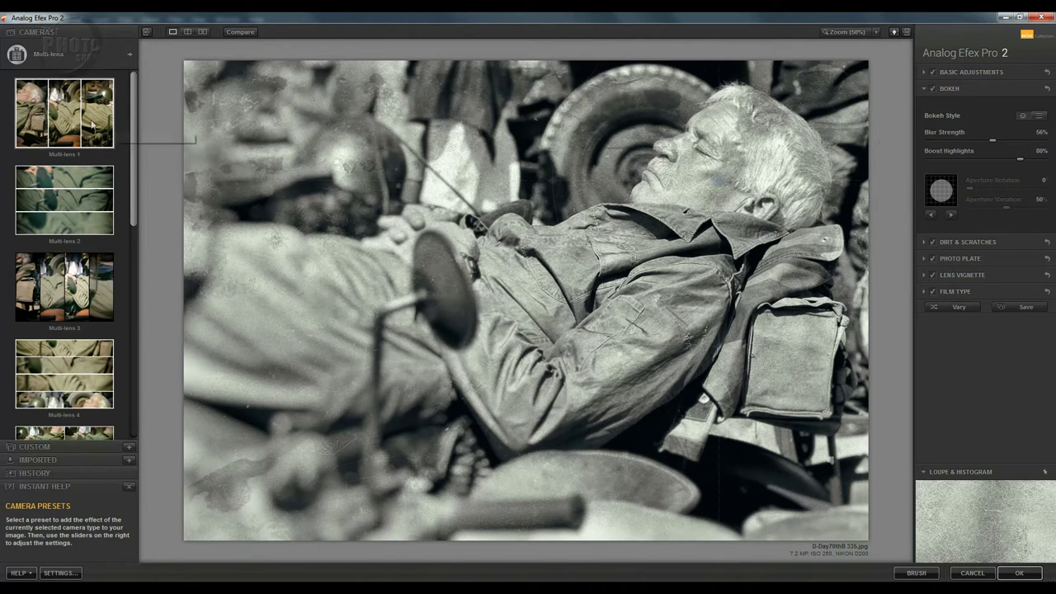
{"action": "left_click", "coordinate": [65, 128]}
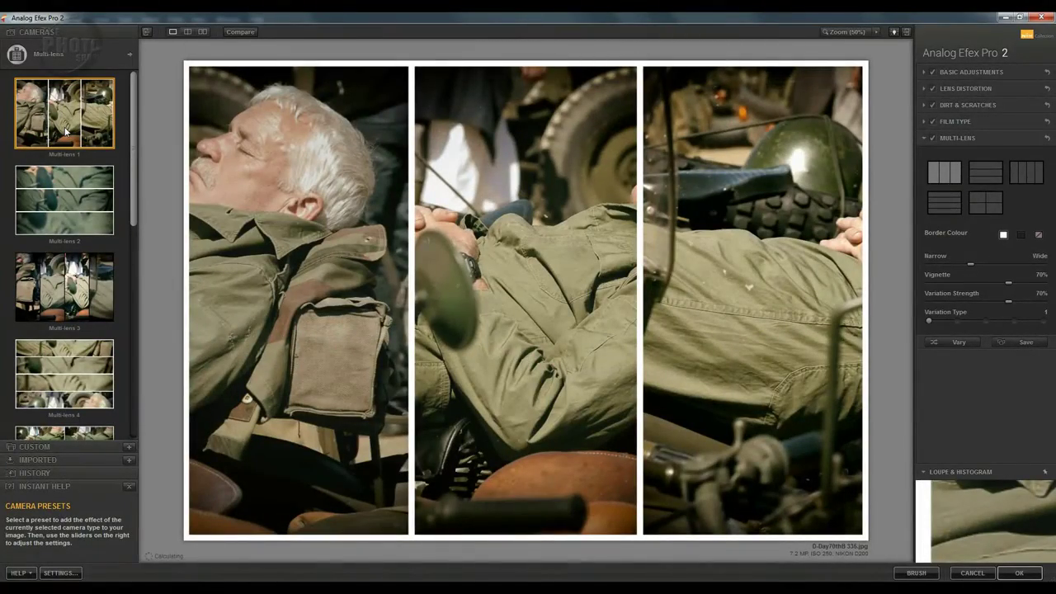
{"action": "mouse_move", "coordinate": [526, 301]}
{"action": "left_click_drag", "start_coordinate": [525, 301], "coordinate": [223, 314]}
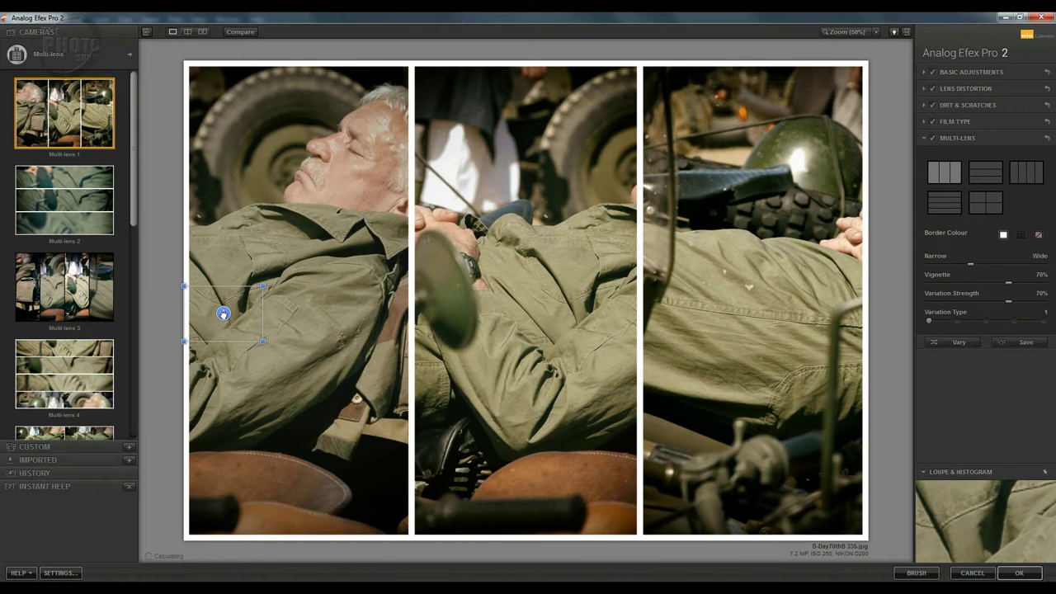
{"action": "mouse_move", "coordinate": [528, 302]}
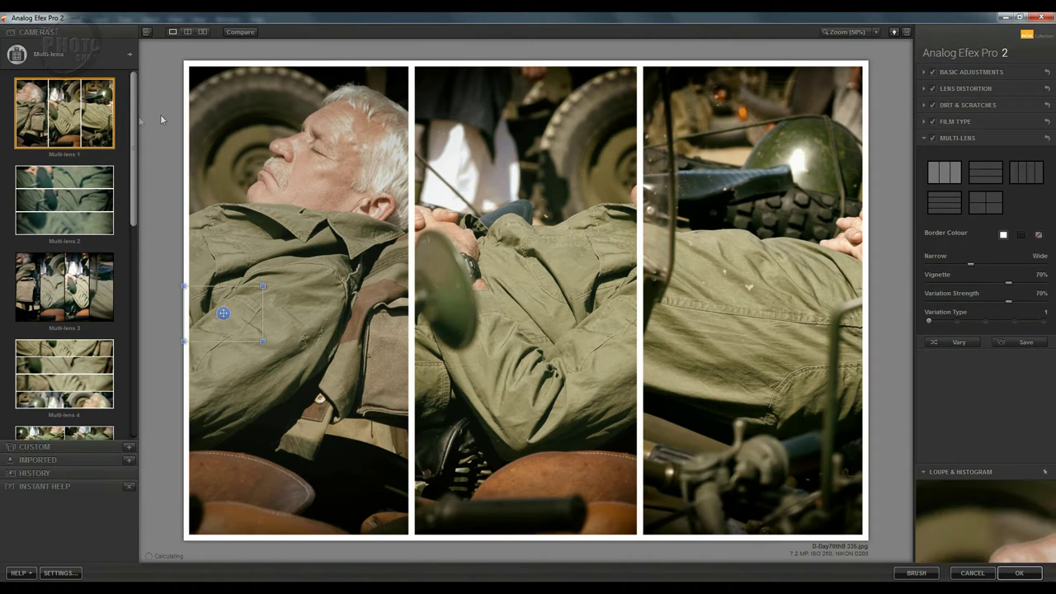
- Switch the camera back to Classic Camera and apply the Classic Camera 4 preset
{"action": "left_click", "coordinate": [130, 54]}
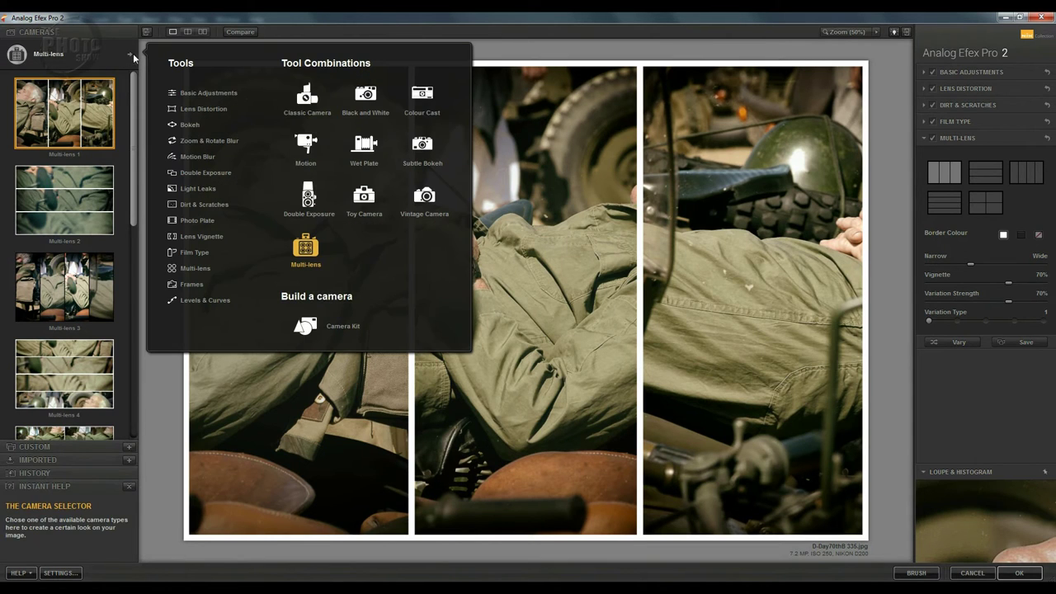
{"action": "left_click", "coordinate": [302, 103]}
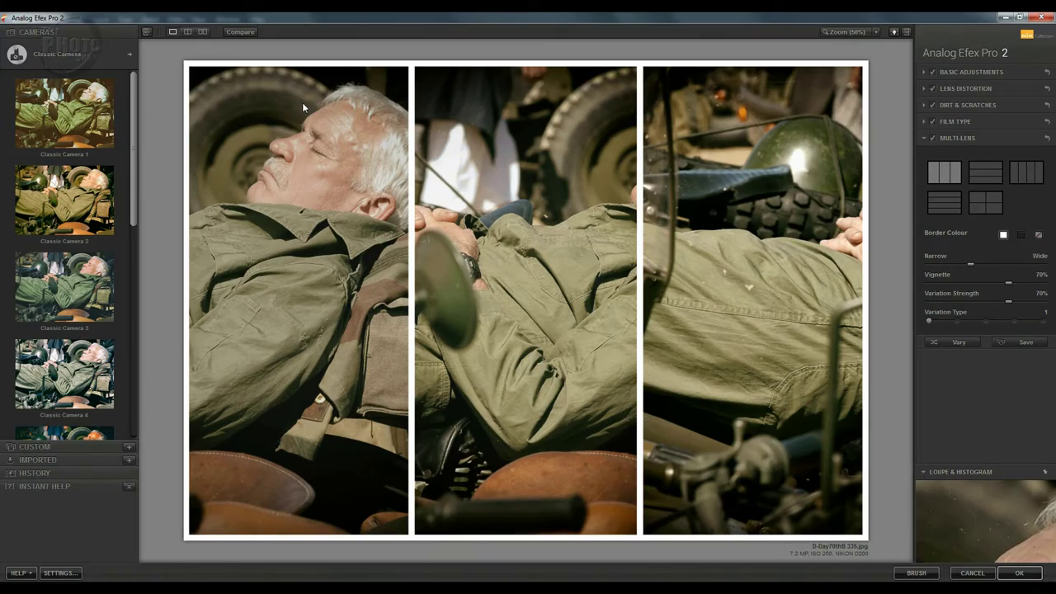
{"action": "left_click", "coordinate": [74, 369]}
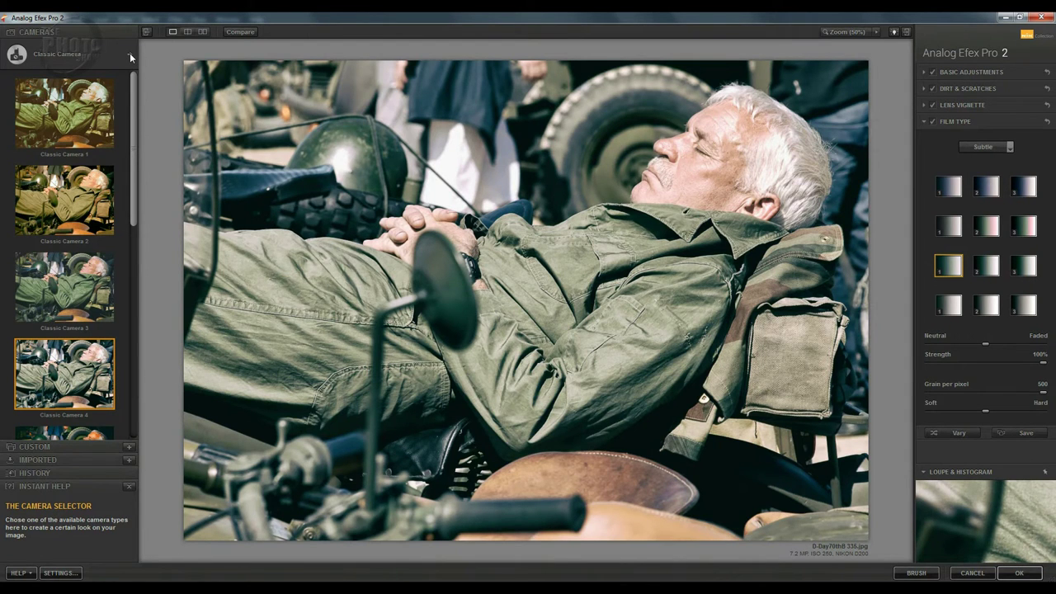
- Switch to Camera Kit and remove the Basic Adjustments, Dirt & Scratches and Lens Vignette filters
{"action": "left_click", "coordinate": [130, 55]}
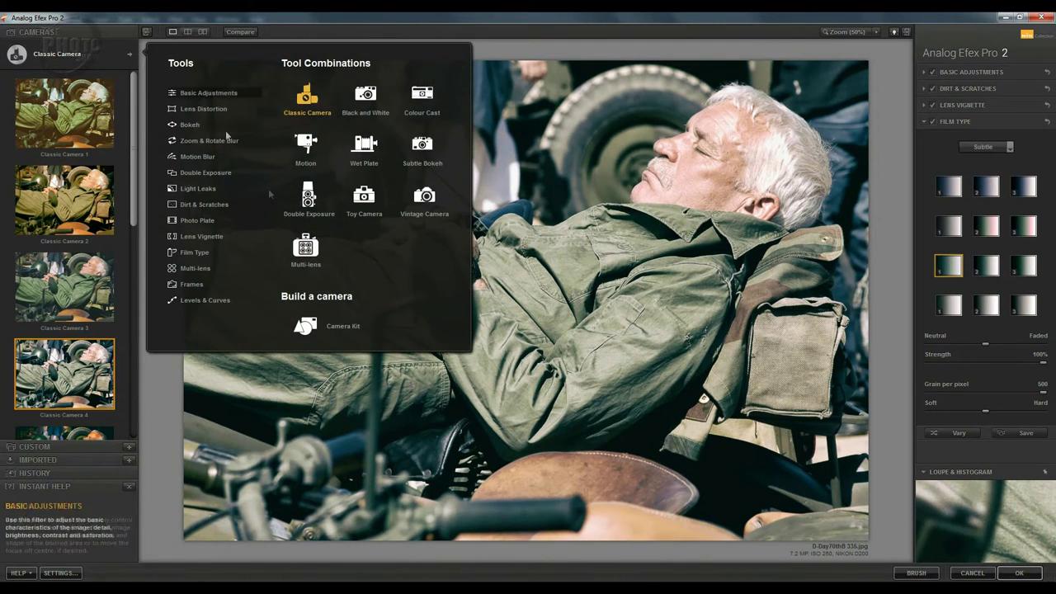
{"action": "left_click", "coordinate": [338, 330]}
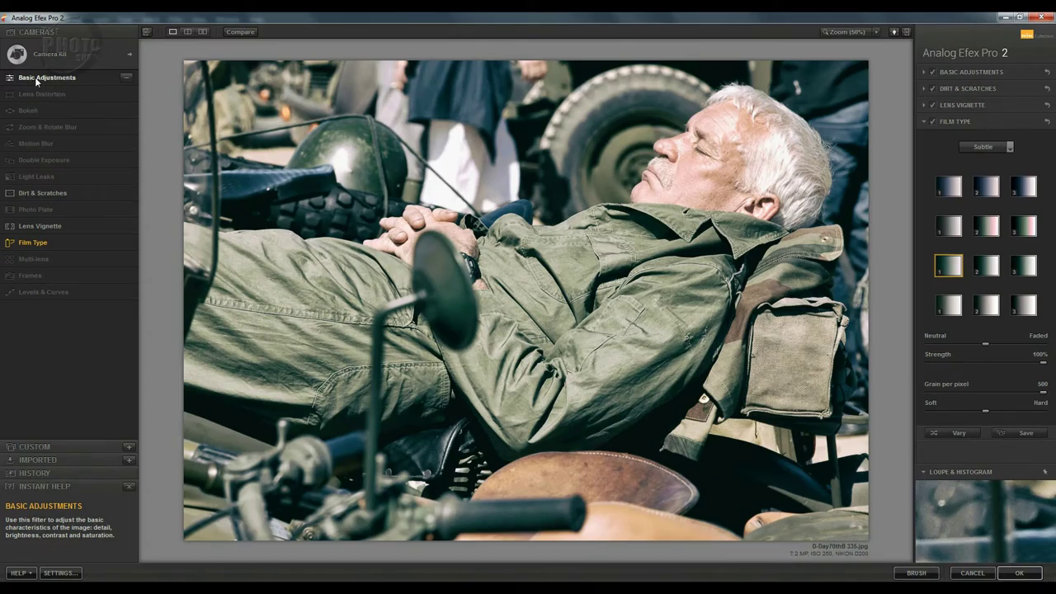
{"action": "left_click", "coordinate": [126, 78]}
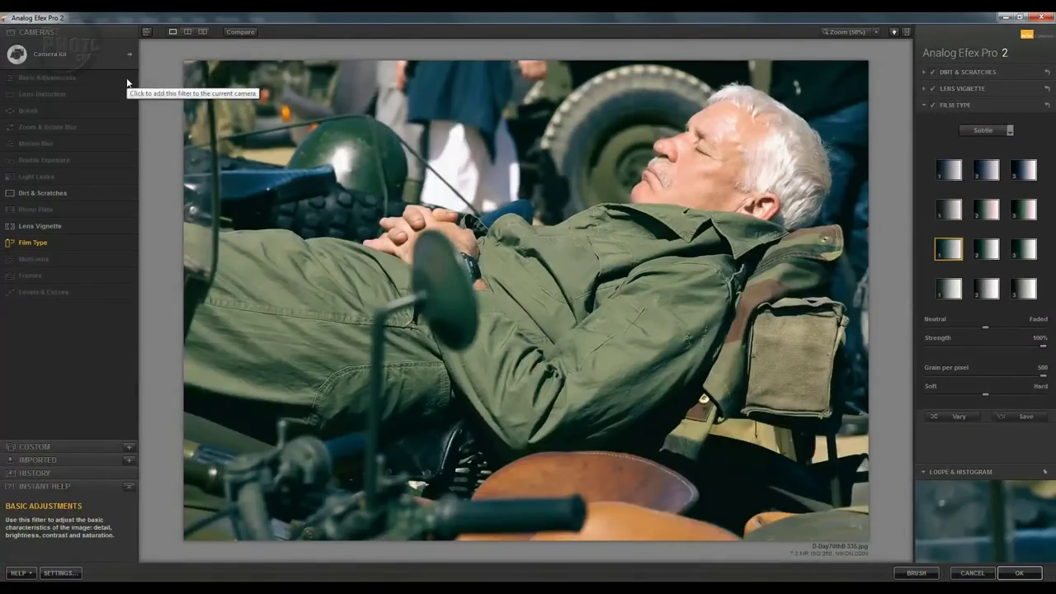
{"action": "left_click", "coordinate": [127, 193]}
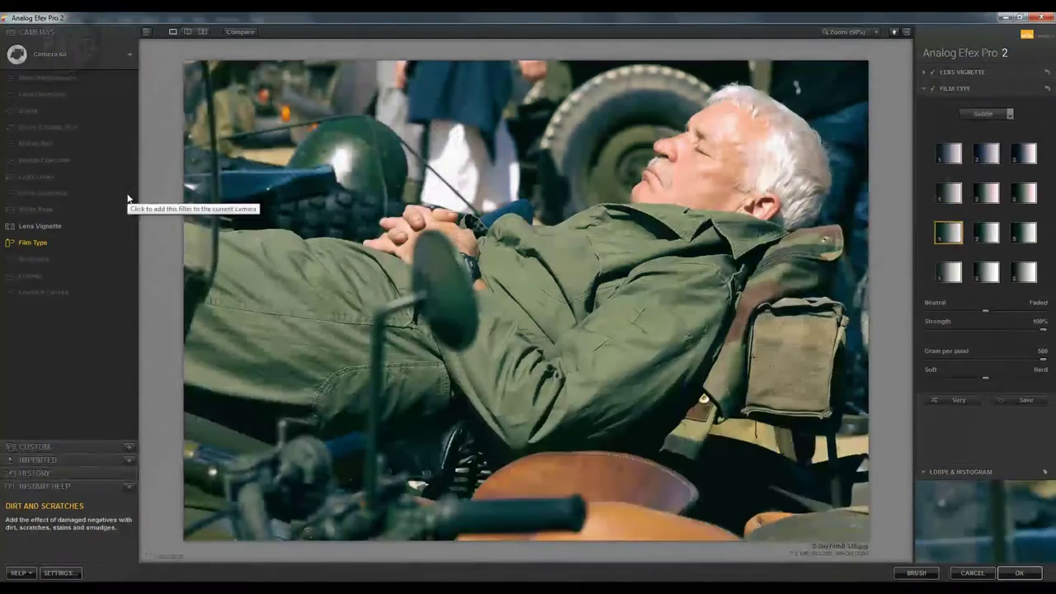
{"action": "left_click", "coordinate": [127, 226]}
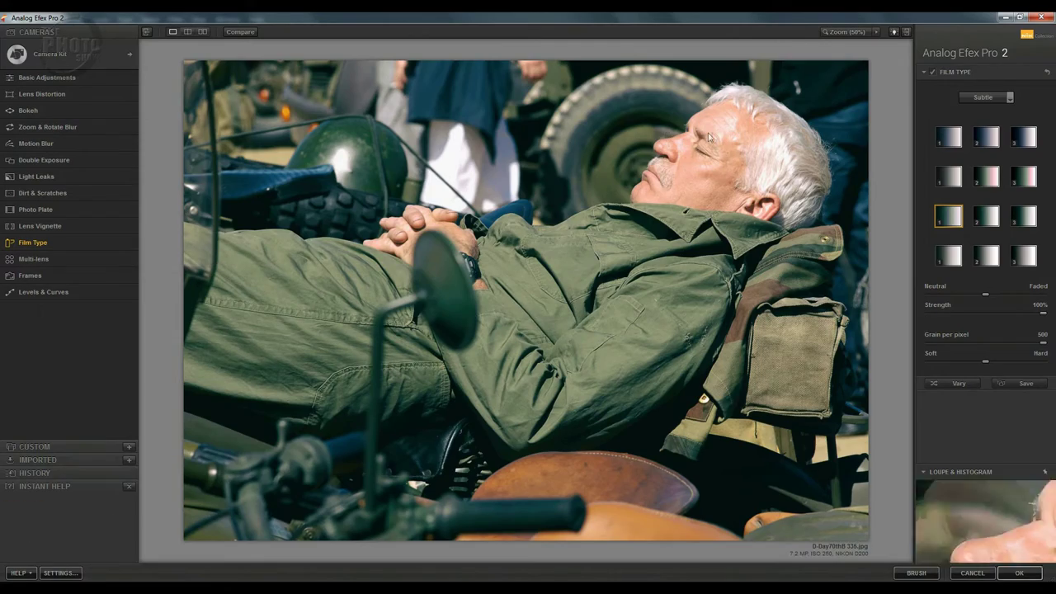
- Replace Film Type with the Basic Adjustments filter and set Detail Extraction to 34% and Brightness to -11%
{"action": "left_click", "coordinate": [52, 77]}
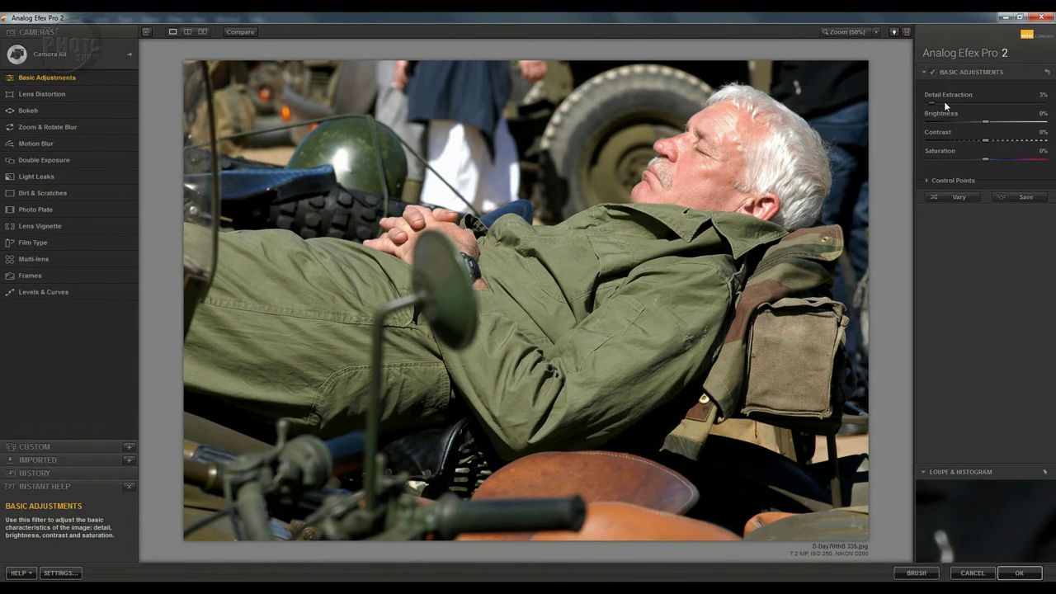
{"action": "left_click_drag", "start_coordinate": [958, 101], "coordinate": [964, 101]}
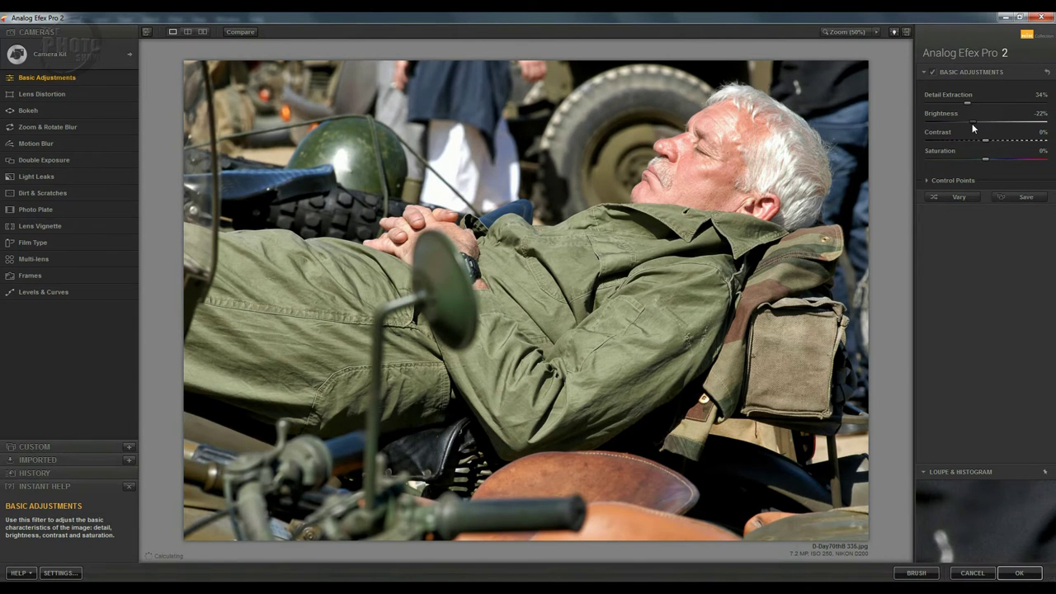
{"action": "left_click", "coordinate": [972, 123]}
{"action": "left_click", "coordinate": [975, 123]}
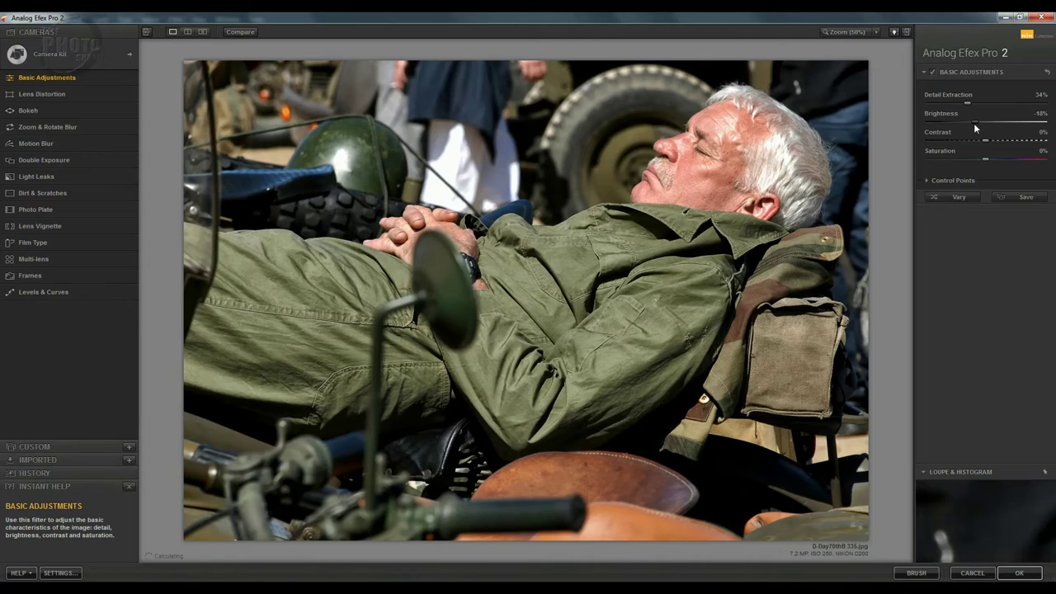
{"action": "left_click", "coordinate": [977, 123]}
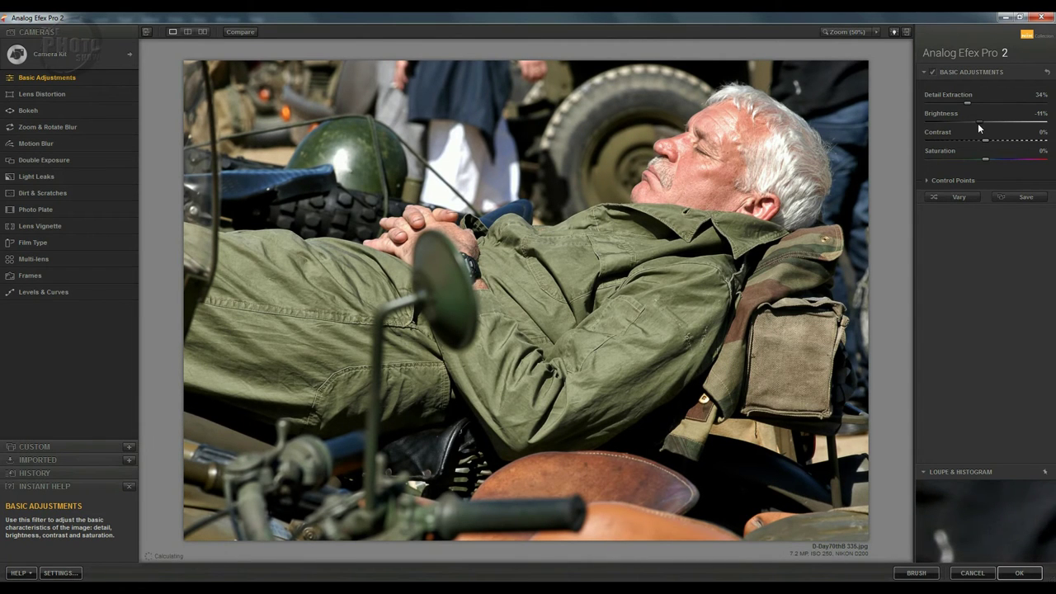
- Set Contrast to 3% and Saturation to -40%, and compare the photo with the original
{"action": "left_click", "coordinate": [987, 142]}
{"action": "left_click", "coordinate": [970, 160]}
{"action": "left_click_drag", "start_coordinate": [970, 158], "coordinate": [963, 156]}
{"action": "left_click", "coordinate": [239, 32]}
{"action": "left_click", "coordinate": [240, 32]}
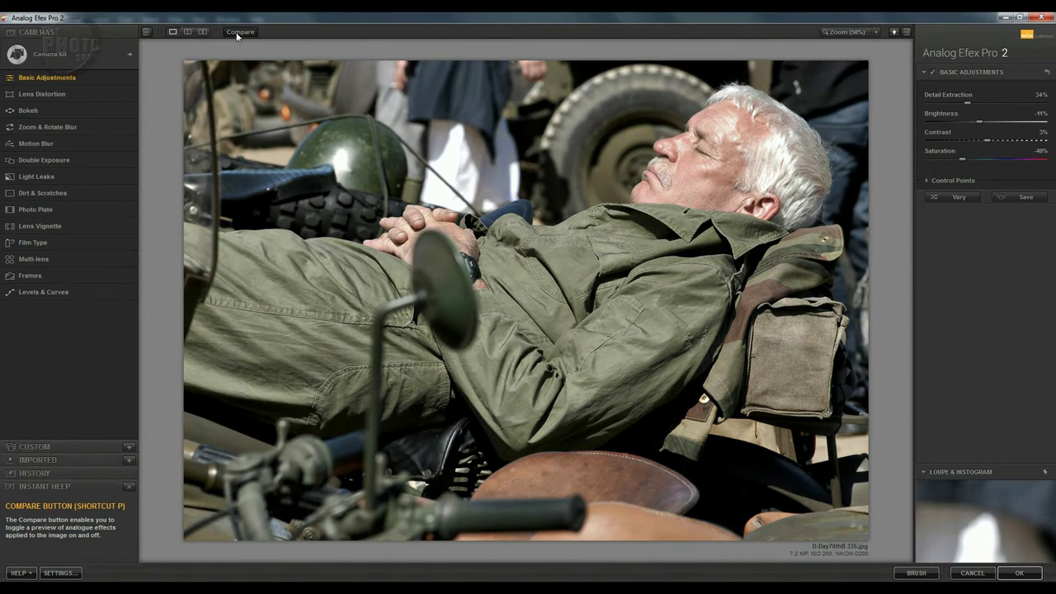
{"action": "left_click", "coordinate": [239, 32]}
{"action": "left_click", "coordinate": [239, 32]}
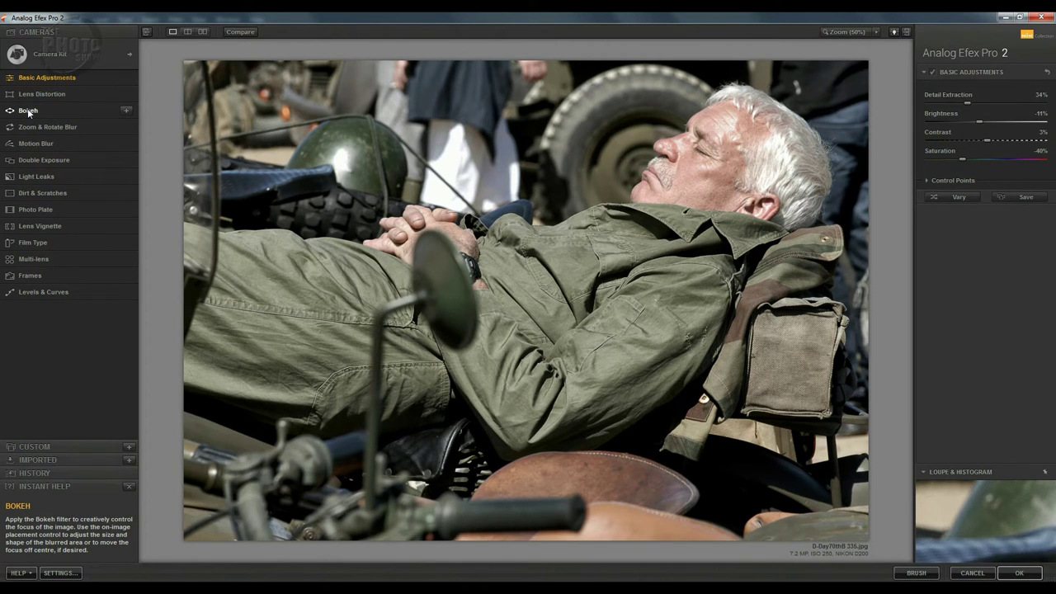
- Add a Bokeh filter, centre its enlarged elliptical sharp area on the man's face, and set Blur Strength to 36%
{"action": "left_click", "coordinate": [127, 111]}
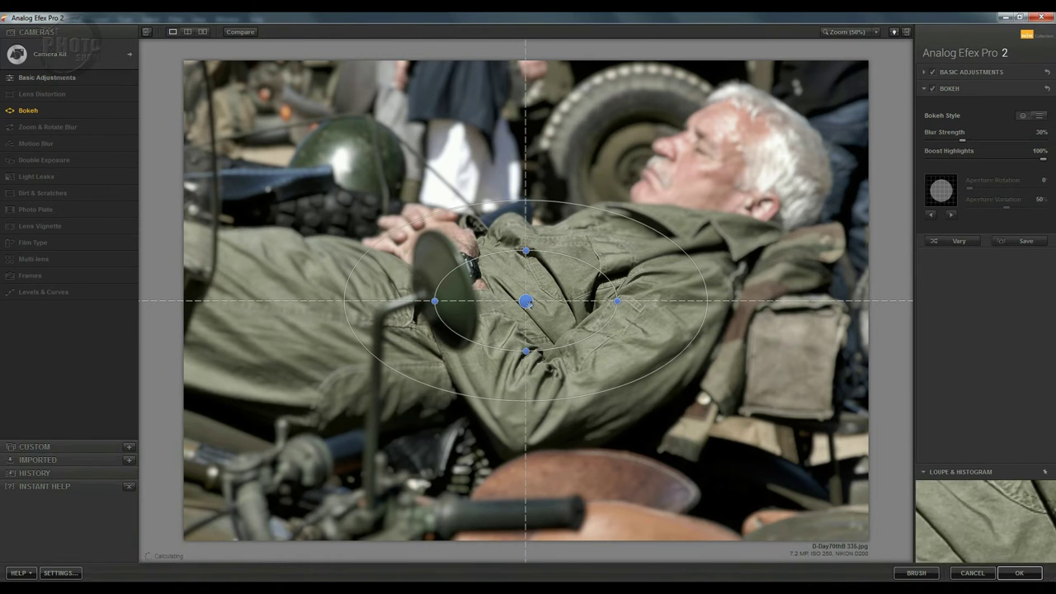
{"action": "left_click_drag", "start_coordinate": [526, 301], "coordinate": [724, 174]}
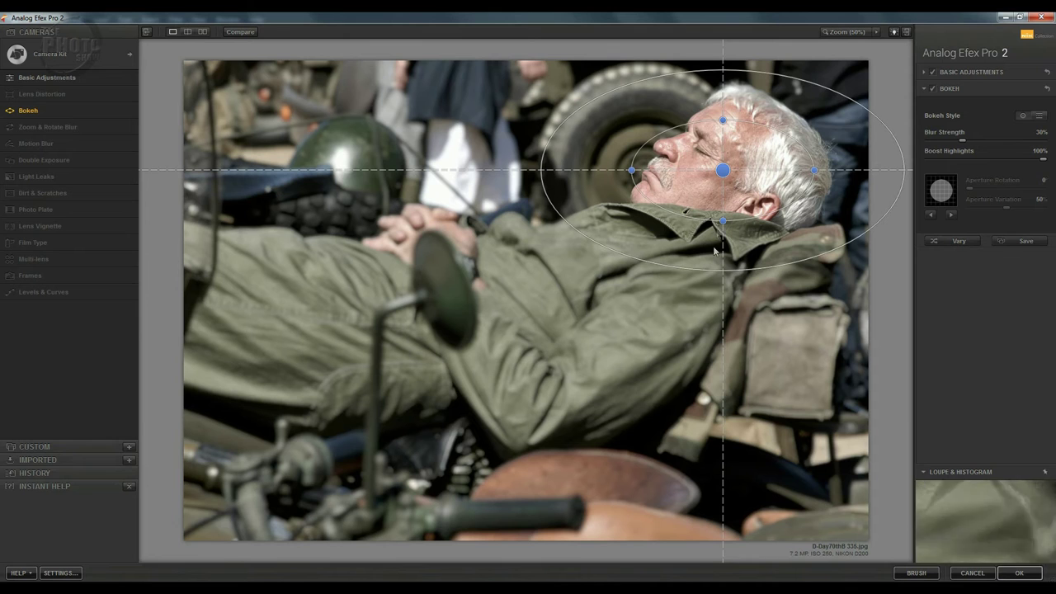
{"action": "left_click_drag", "start_coordinate": [713, 219], "coordinate": [708, 264]}
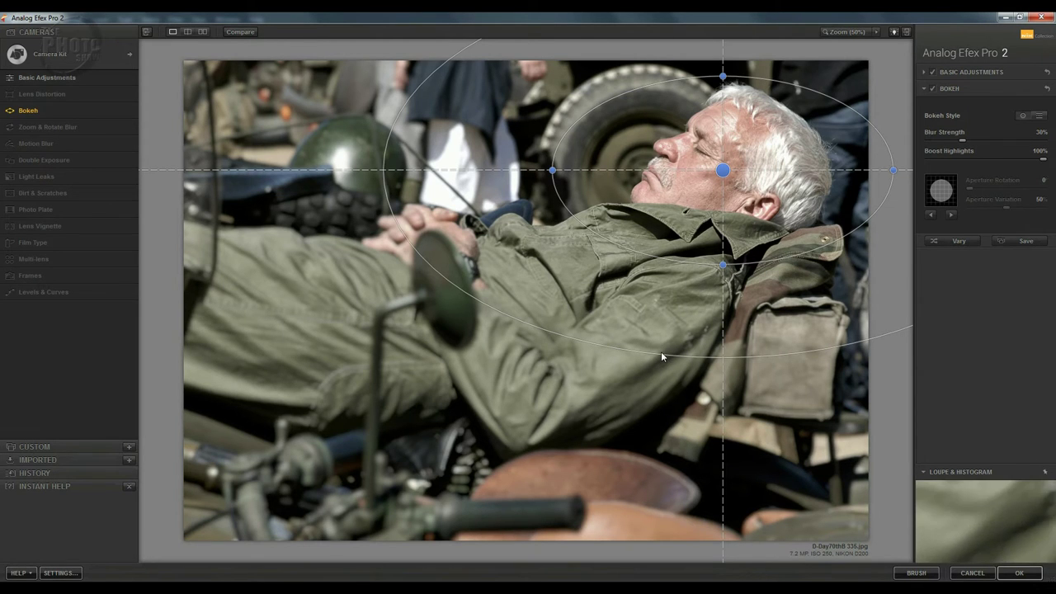
{"action": "left_click_drag", "start_coordinate": [723, 264], "coordinate": [723, 291]}
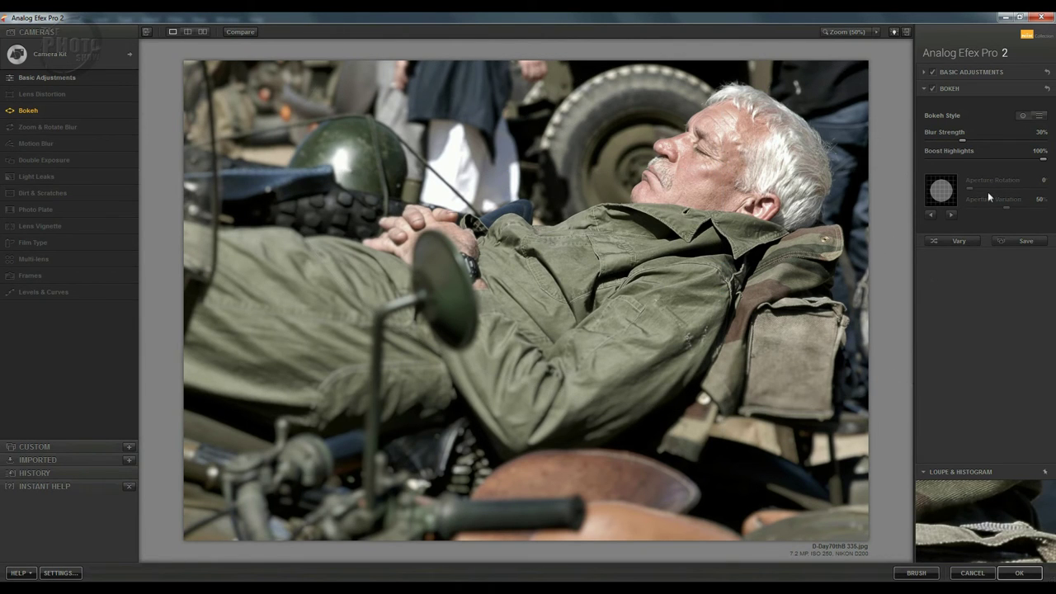
{"action": "left_click_drag", "start_coordinate": [964, 138], "coordinate": [971, 146]}
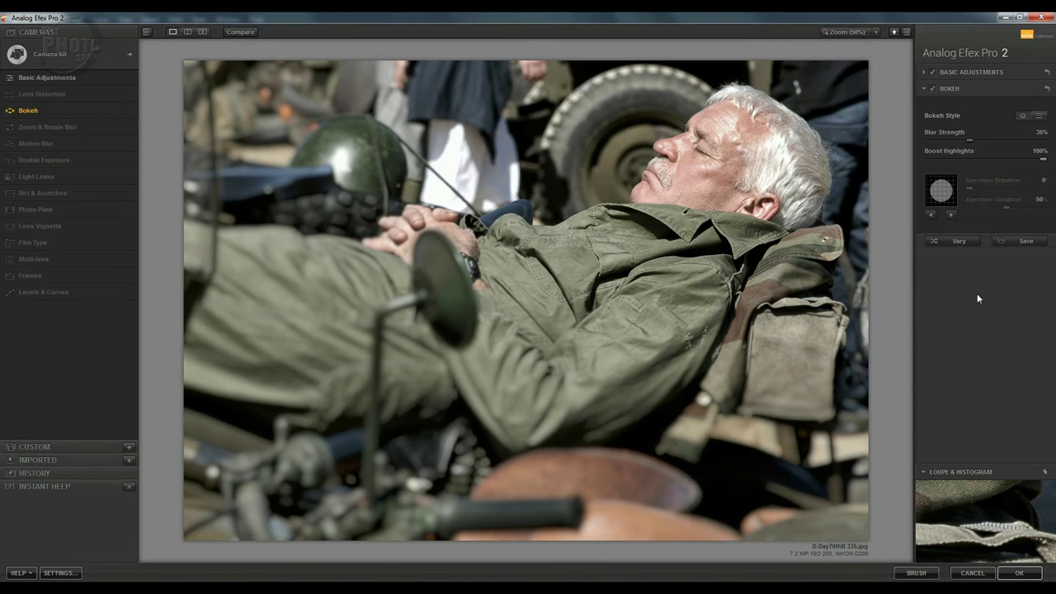
- Change the Bokeh style to linear, align its centre with the man's face, and widen the sharp band and its blur transition
{"action": "left_click", "coordinate": [1041, 117]}
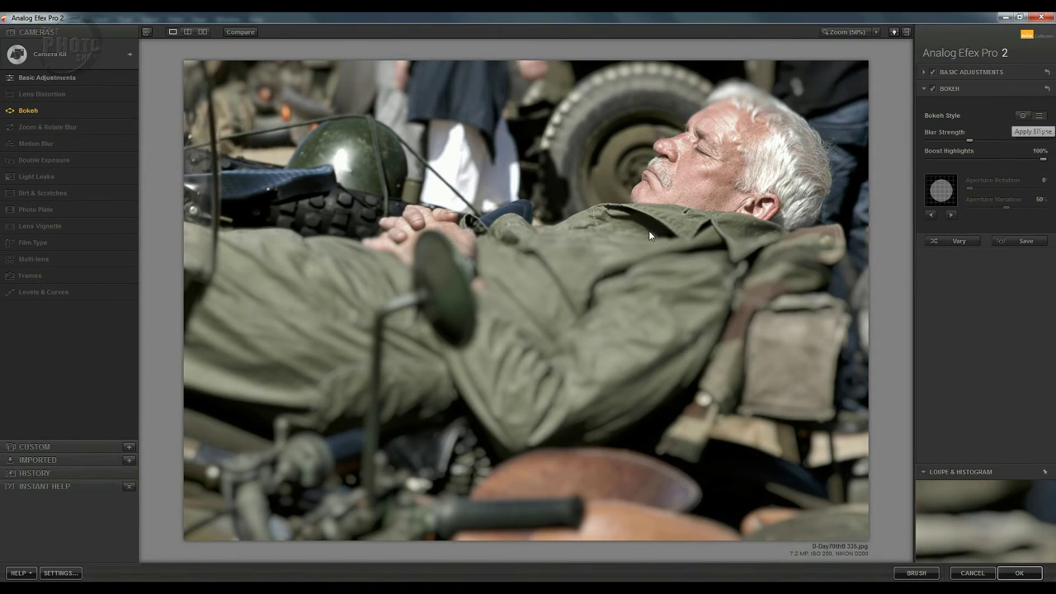
{"action": "left_click_drag", "start_coordinate": [707, 173], "coordinate": [722, 166]}
{"action": "left_click_drag", "start_coordinate": [650, 201], "coordinate": [656, 393]}
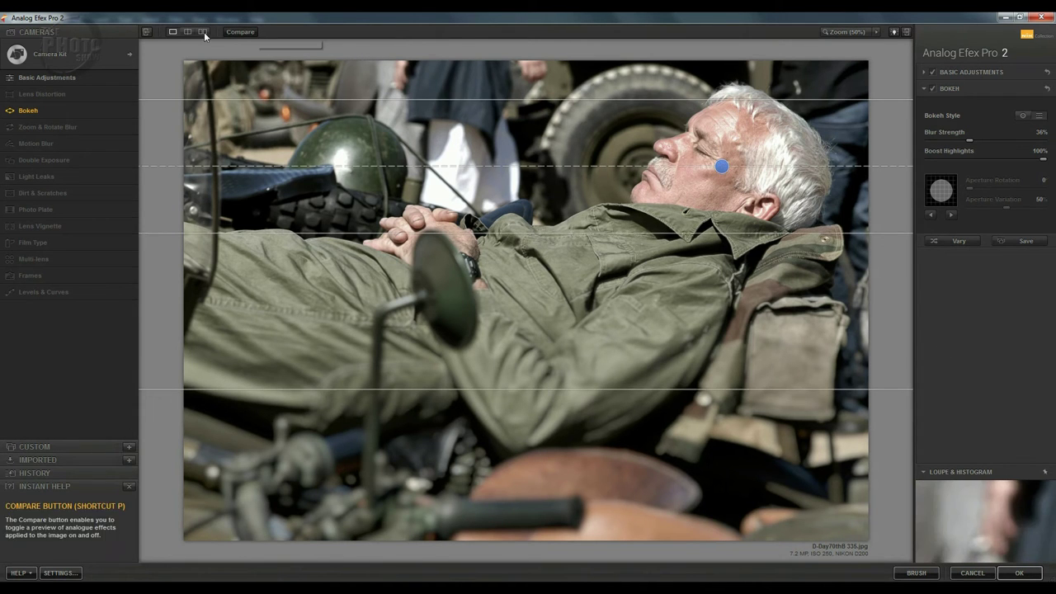
- Compare the blurred photo with the original and collapse the Bokeh settings
{"action": "left_click", "coordinate": [239, 32]}
{"action": "left_click", "coordinate": [239, 32]}
{"action": "left_click", "coordinate": [239, 33]}
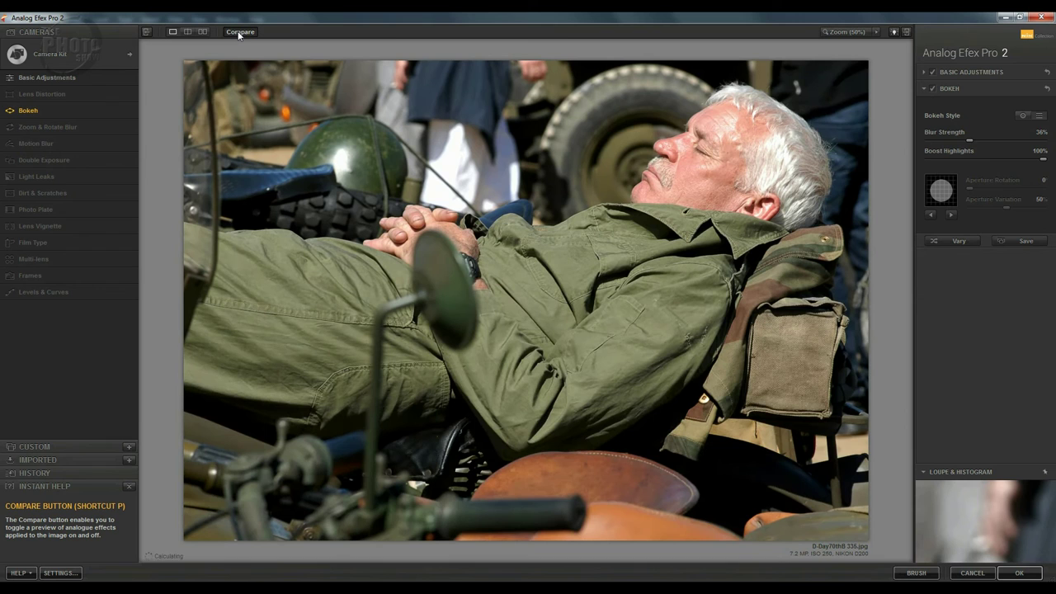
{"action": "left_click", "coordinate": [240, 32]}
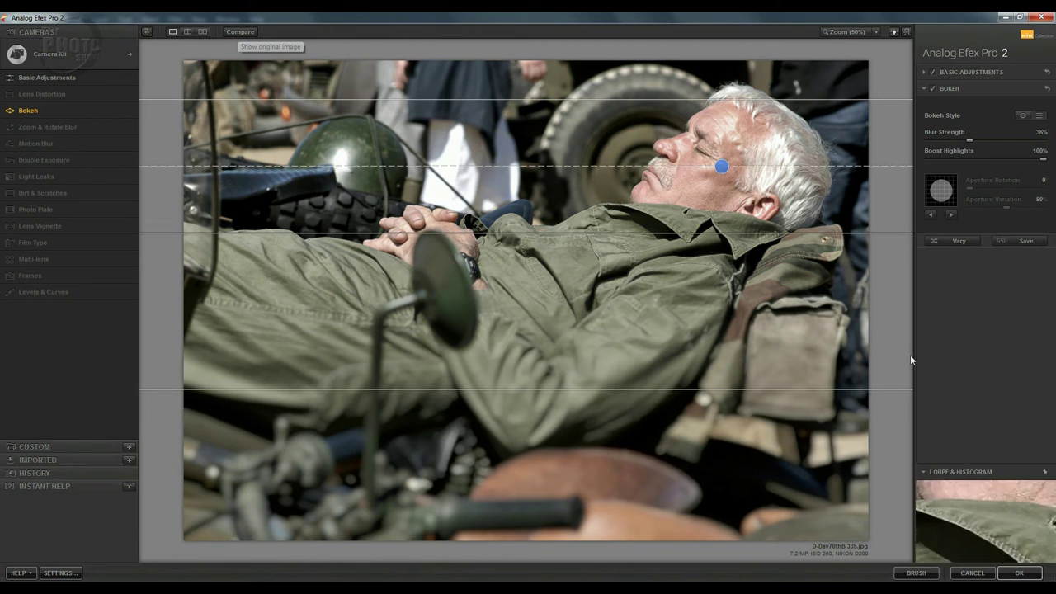
{"action": "left_click", "coordinate": [923, 86]}
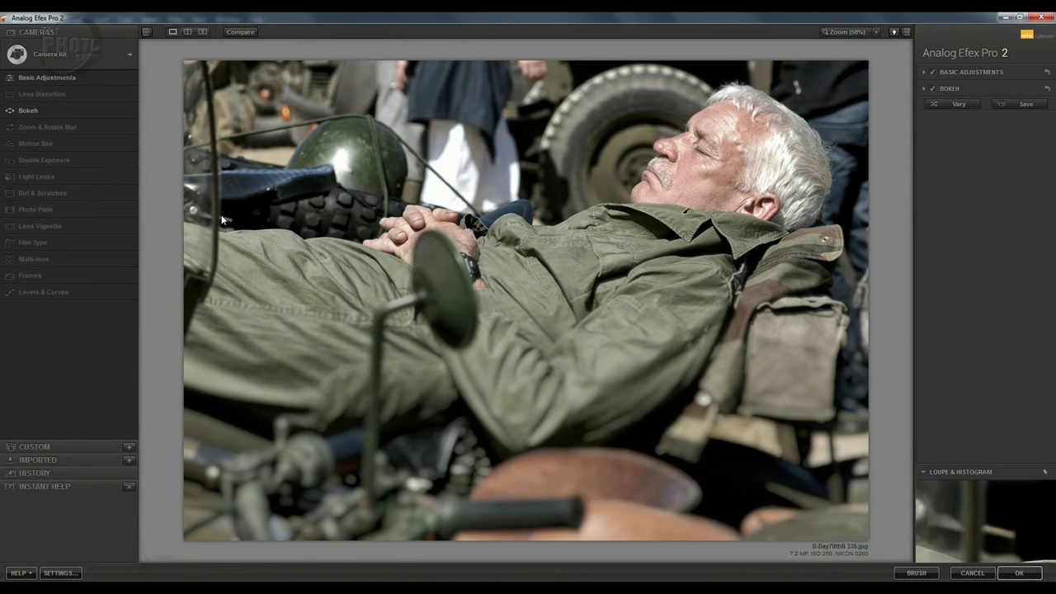
- Add a Light Leaks filter with Strength at 50% and move the leak's centre down over the man's legs
{"action": "mouse_move", "coordinate": [74, 179]}
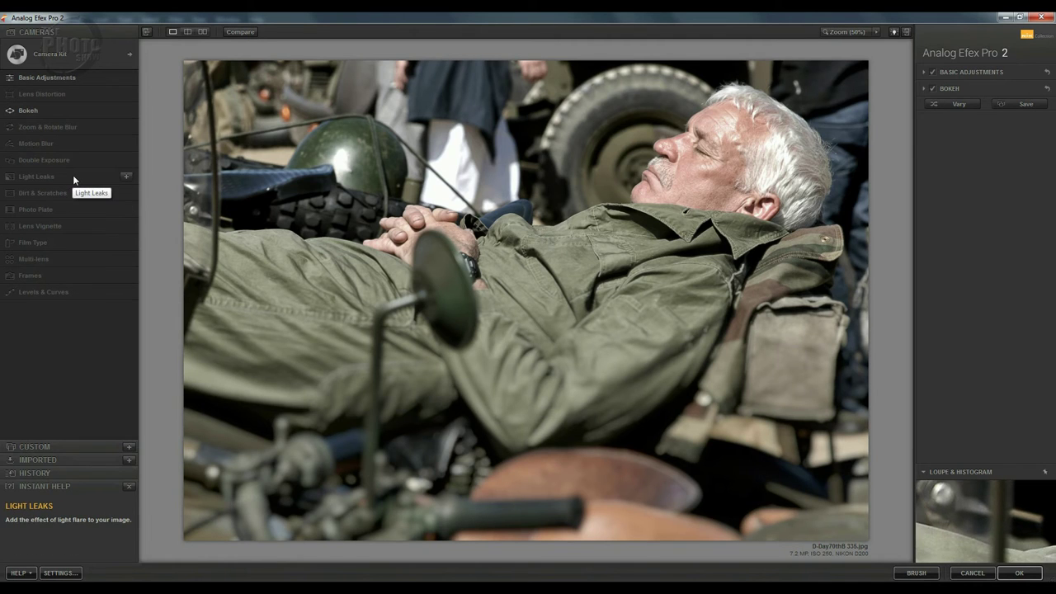
{"action": "left_click", "coordinate": [125, 178]}
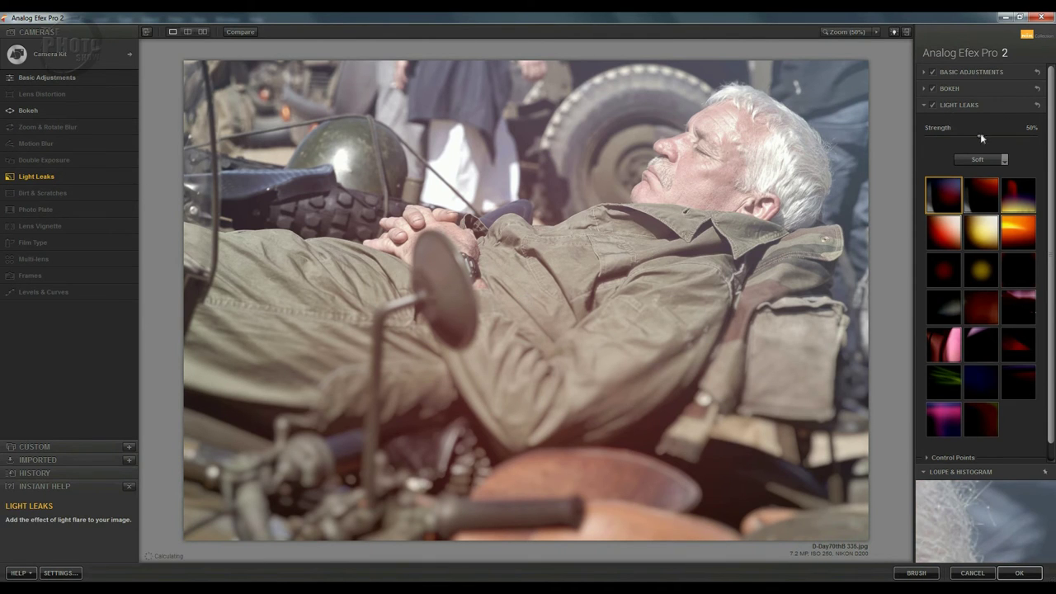
{"action": "mouse_move", "coordinate": [979, 133]}
{"action": "left_mouse_down"}
{"action": "mouse_move", "coordinate": [910, 140]}
{"action": "mouse_move", "coordinate": [980, 134]}
{"action": "left_mouse_up"}
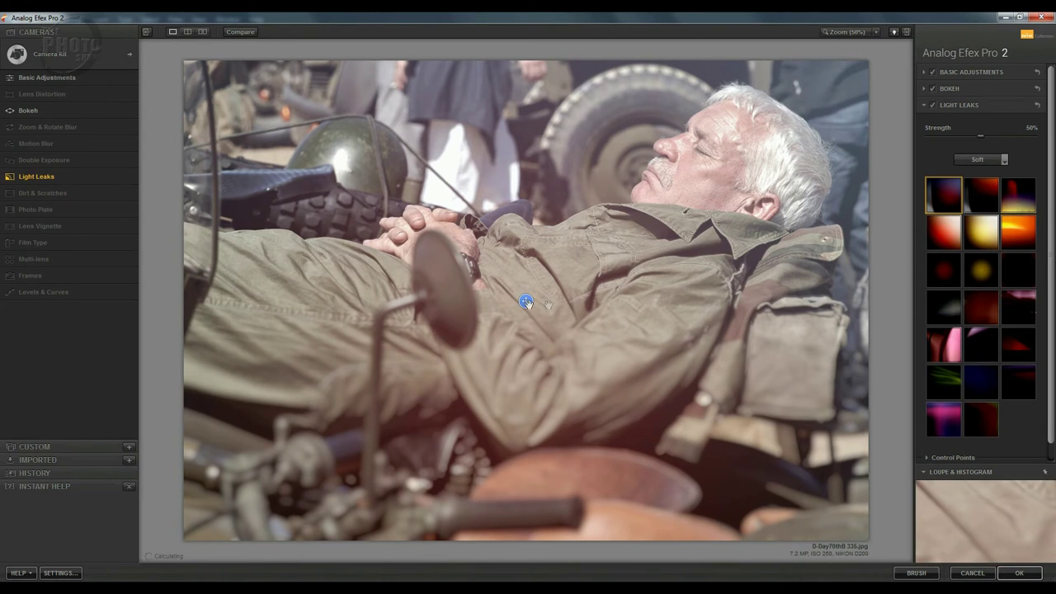
{"action": "left_click_drag", "start_coordinate": [567, 306], "coordinate": [309, 348]}
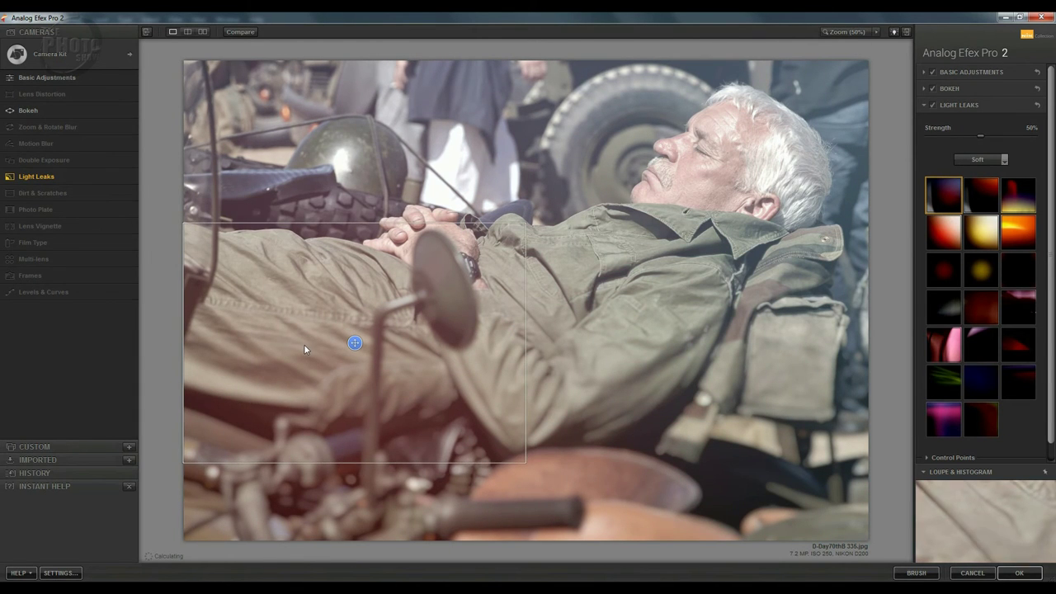
- Try Soft light leaks 2 through 5 and move the leak's centre onto the man's chest
{"action": "left_click", "coordinate": [979, 192]}
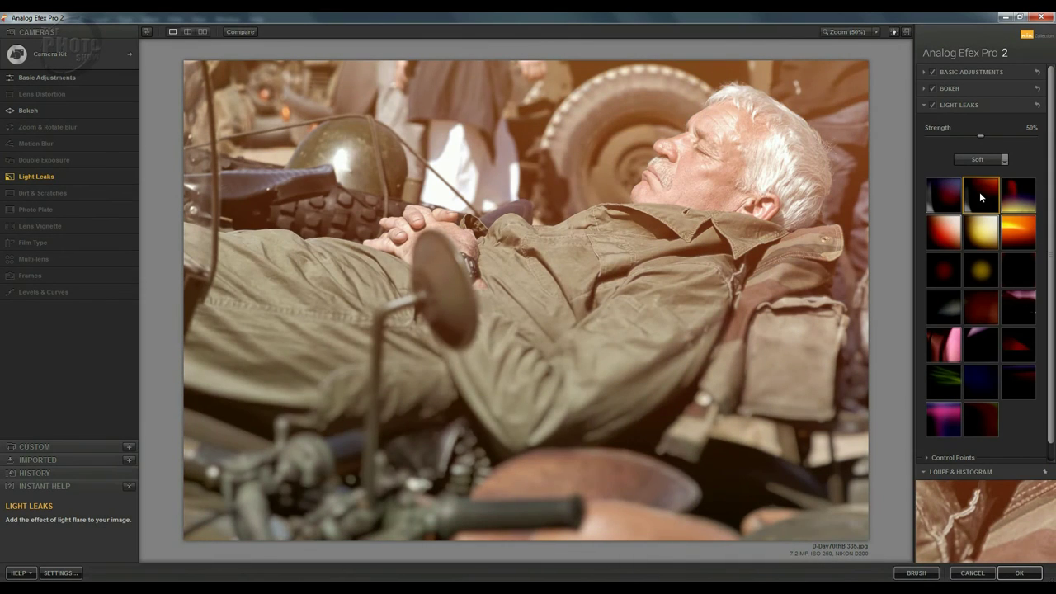
{"action": "left_click", "coordinate": [1021, 200]}
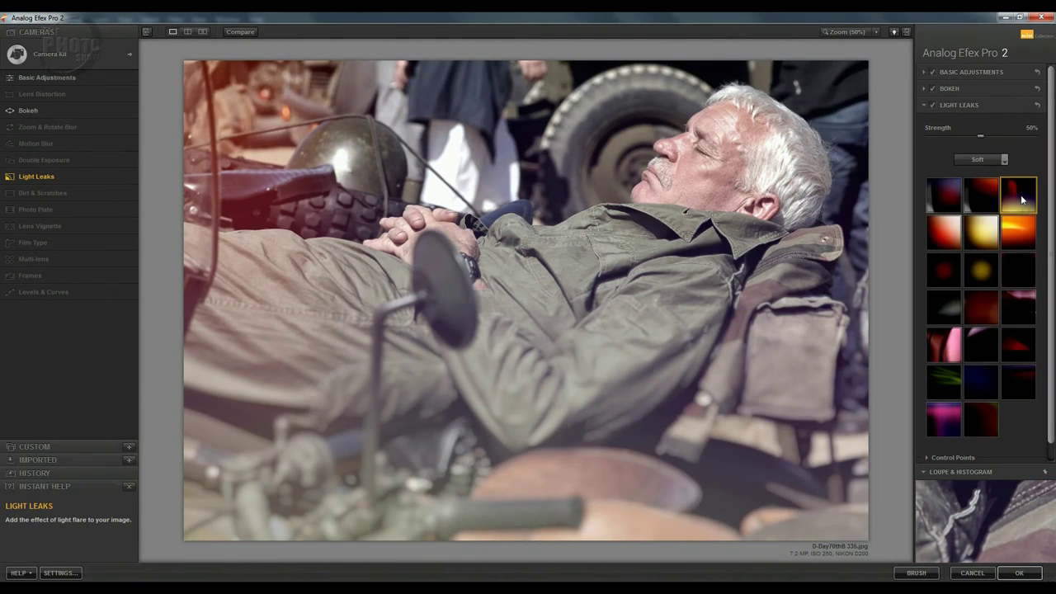
{"action": "left_click", "coordinate": [945, 233]}
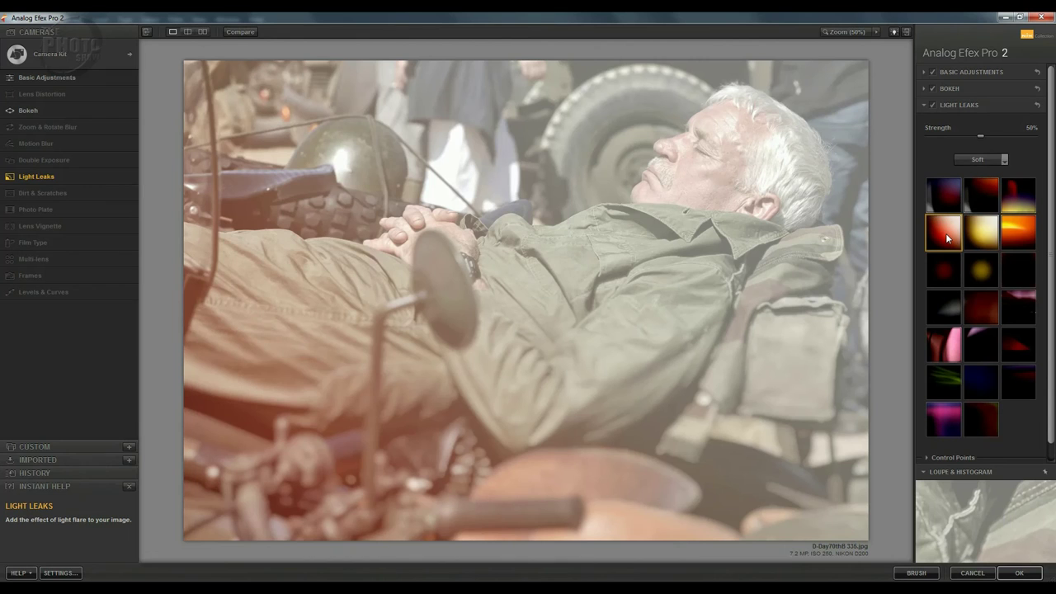
{"action": "left_click", "coordinate": [984, 236]}
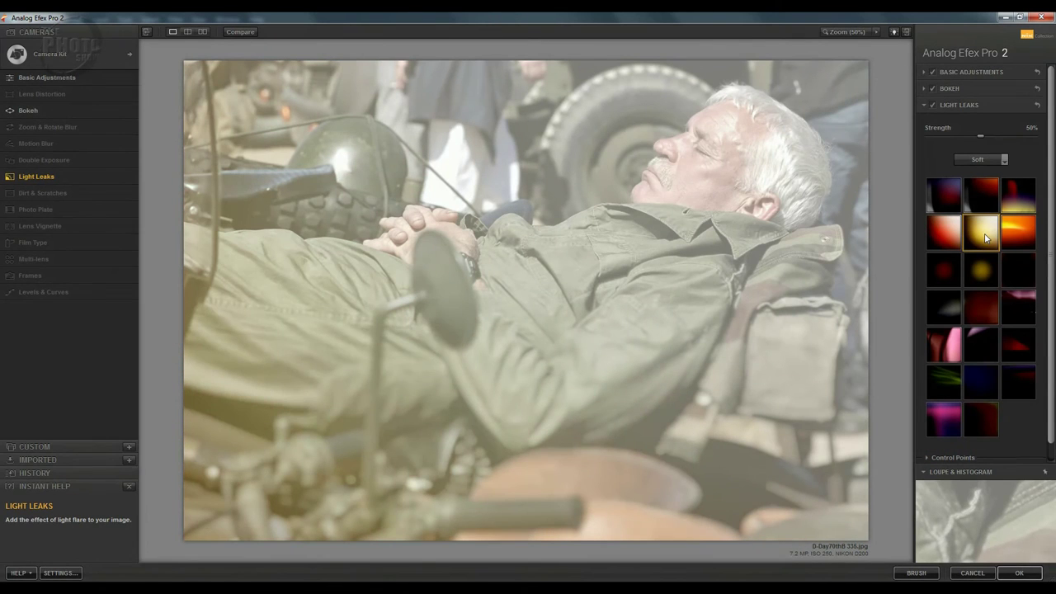
{"action": "left_click", "coordinate": [355, 343]}
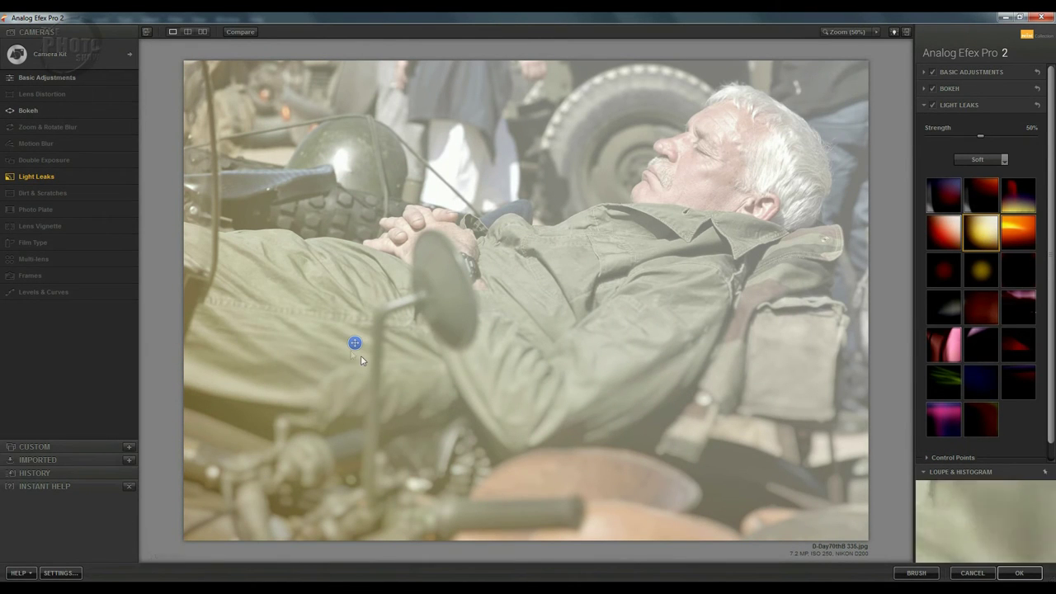
{"action": "left_click_drag", "start_coordinate": [355, 343], "coordinate": [535, 285]}
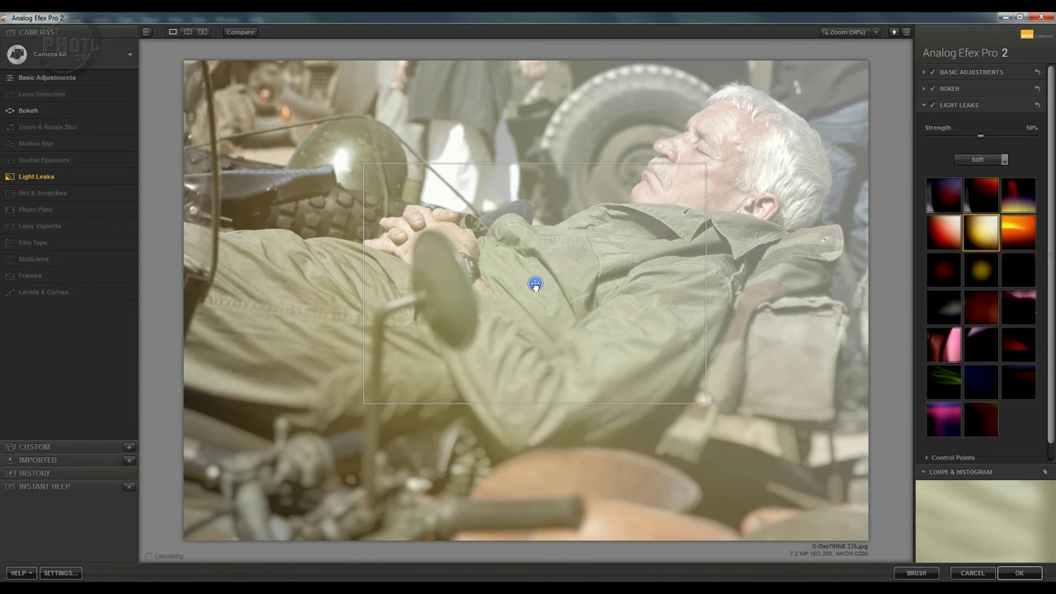
- Try Soft light leaks 6, 7, 8 and 10, and choose leak 7 with the small dark red spot
{"action": "left_click", "coordinate": [1022, 233]}
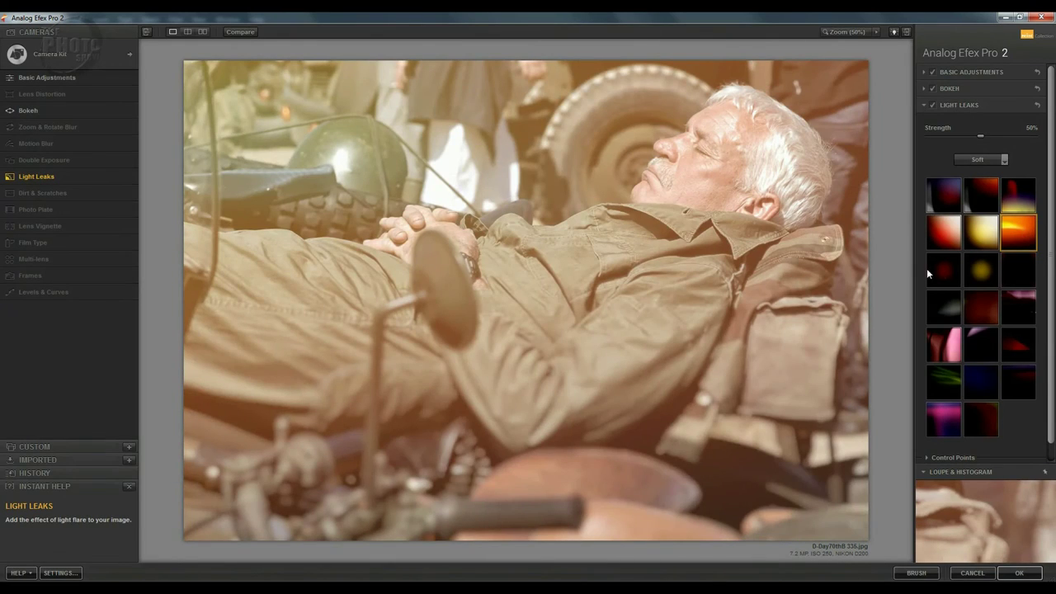
{"action": "left_click", "coordinate": [944, 269]}
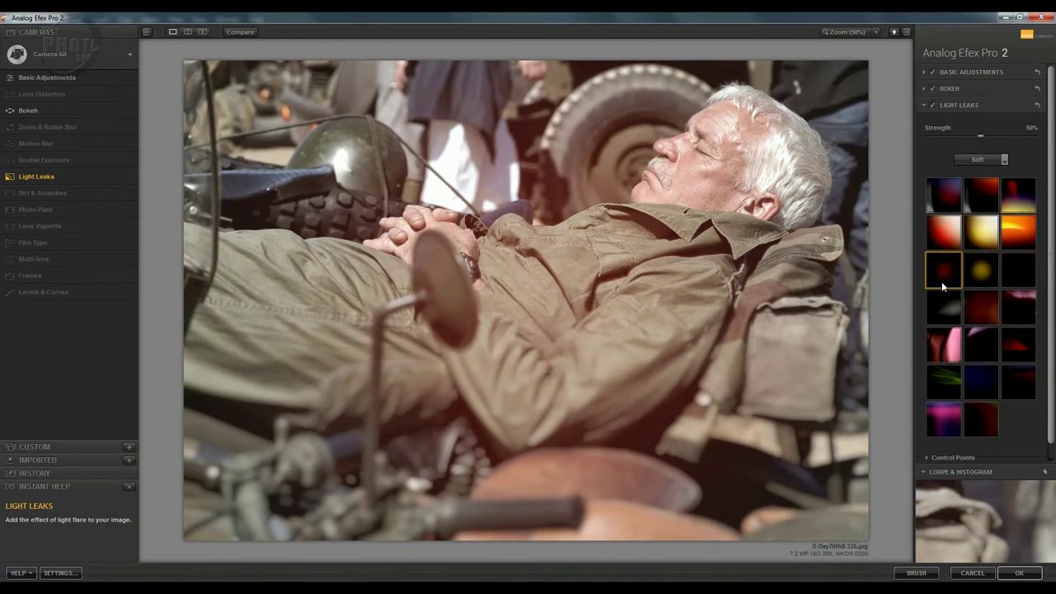
{"action": "left_click", "coordinate": [982, 277]}
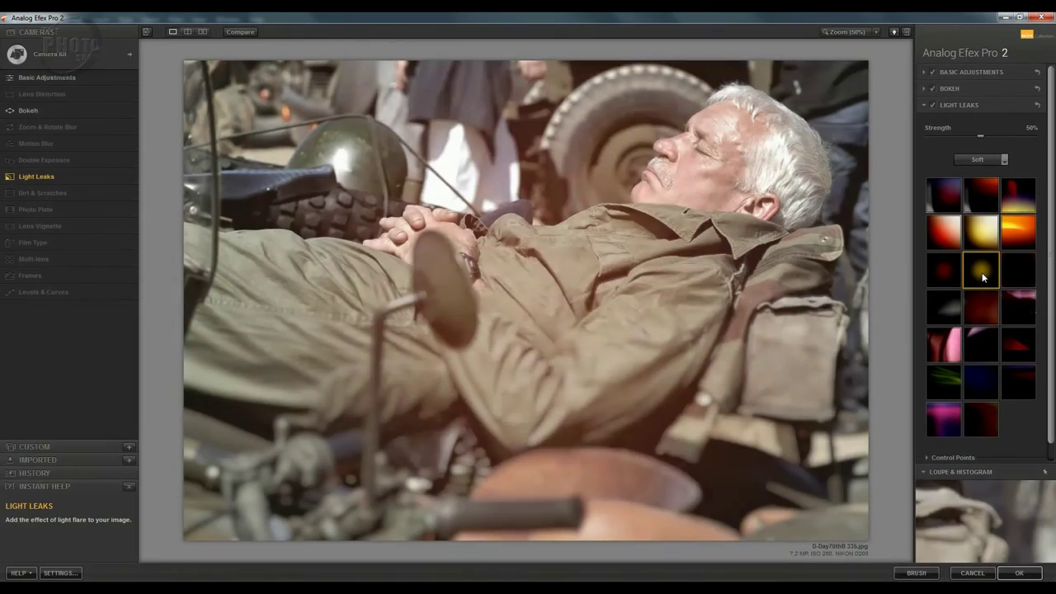
{"action": "left_click", "coordinate": [941, 315]}
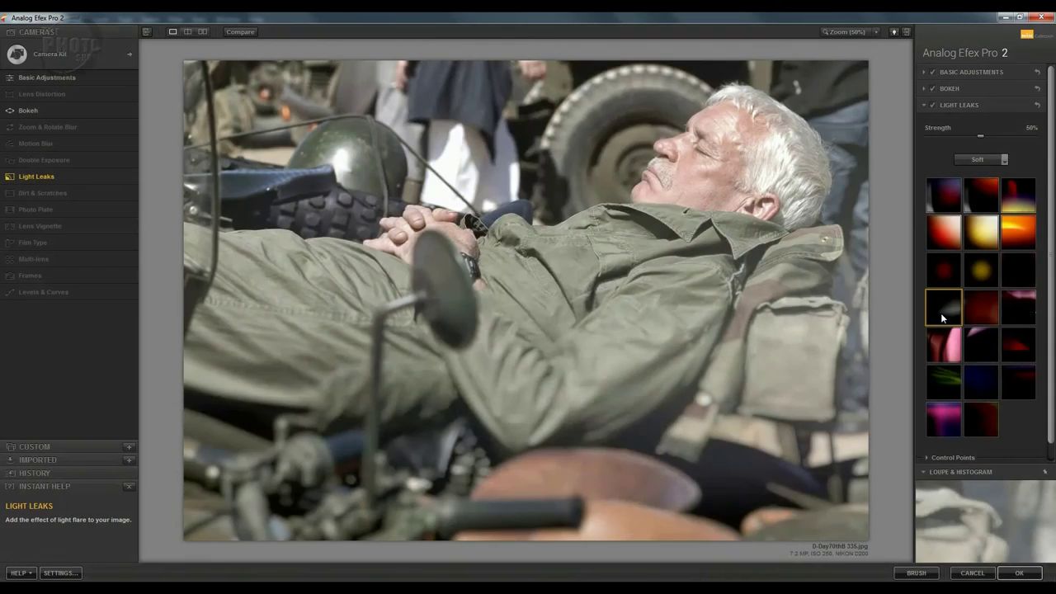
{"action": "left_click", "coordinate": [944, 270]}
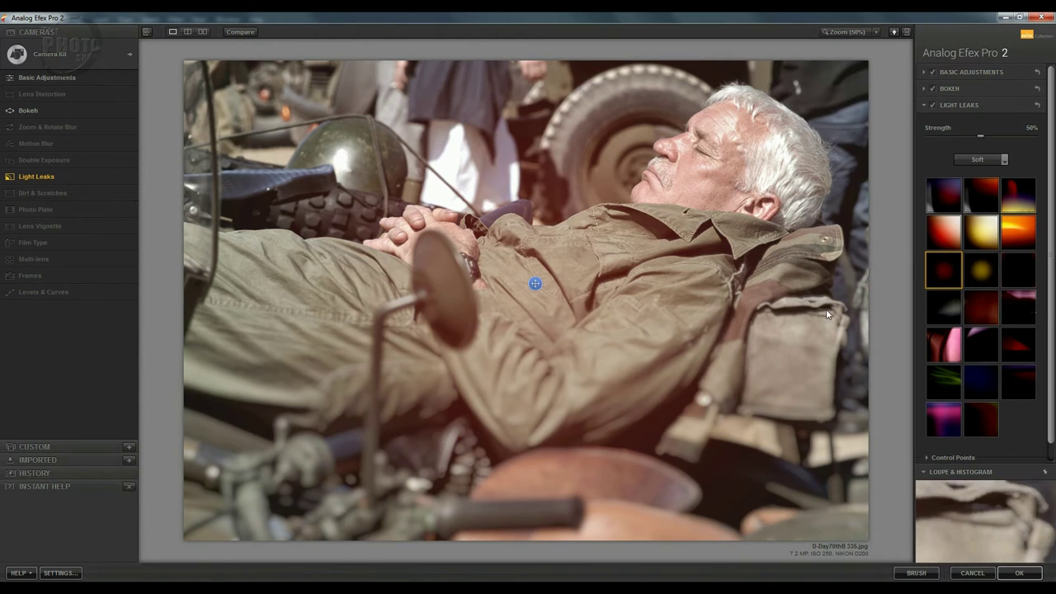
- Keep the leak category at Soft, move the leak's centre onto the motorcycle mirror, and set its Strength to 60%
{"action": "left_click", "coordinate": [1004, 160]}
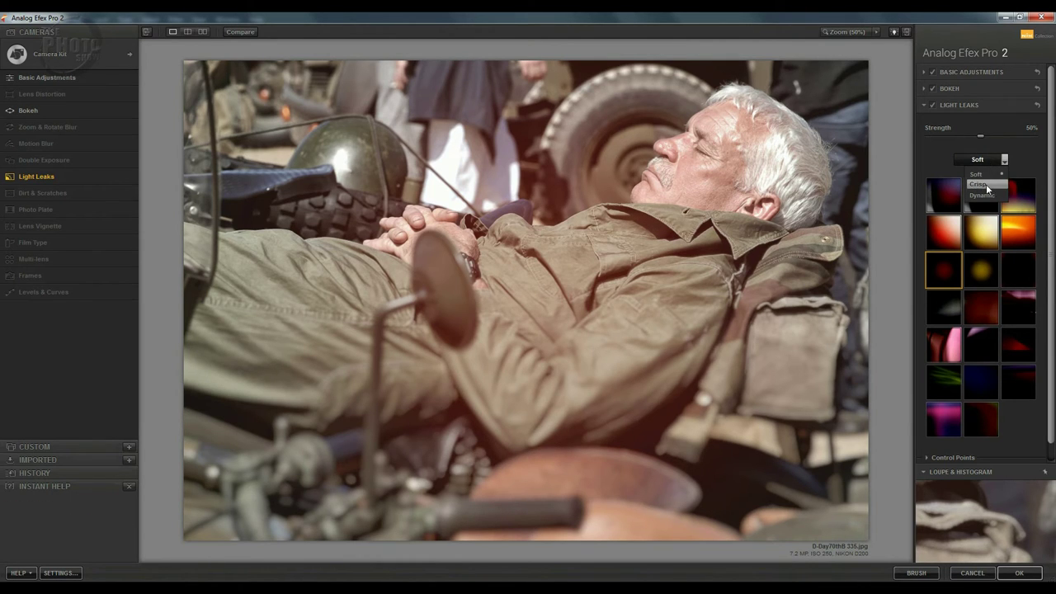
{"action": "left_click", "coordinate": [1032, 167]}
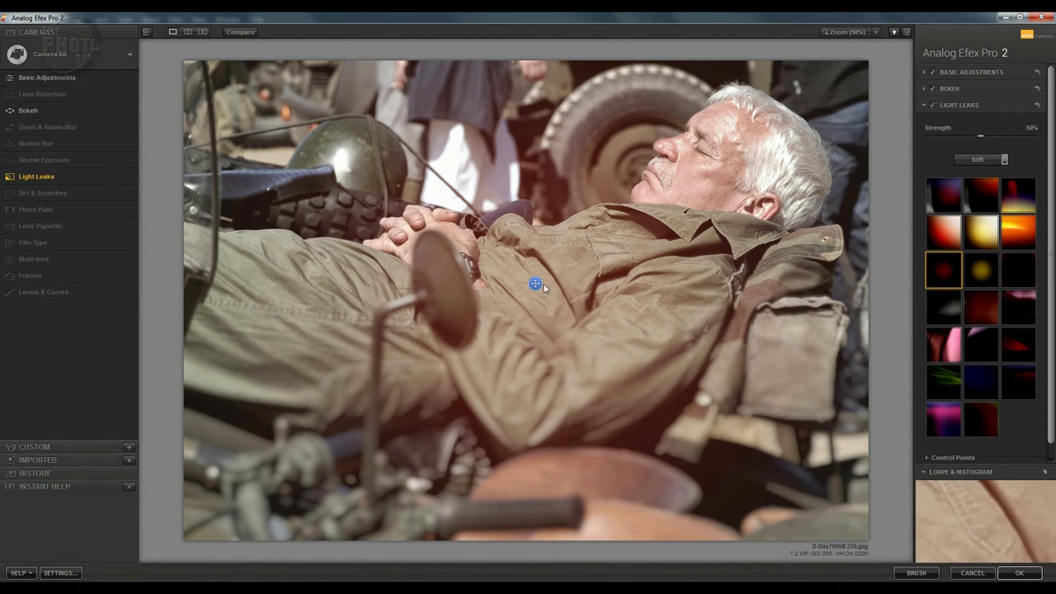
{"action": "left_click_drag", "start_coordinate": [535, 285], "coordinate": [451, 334]}
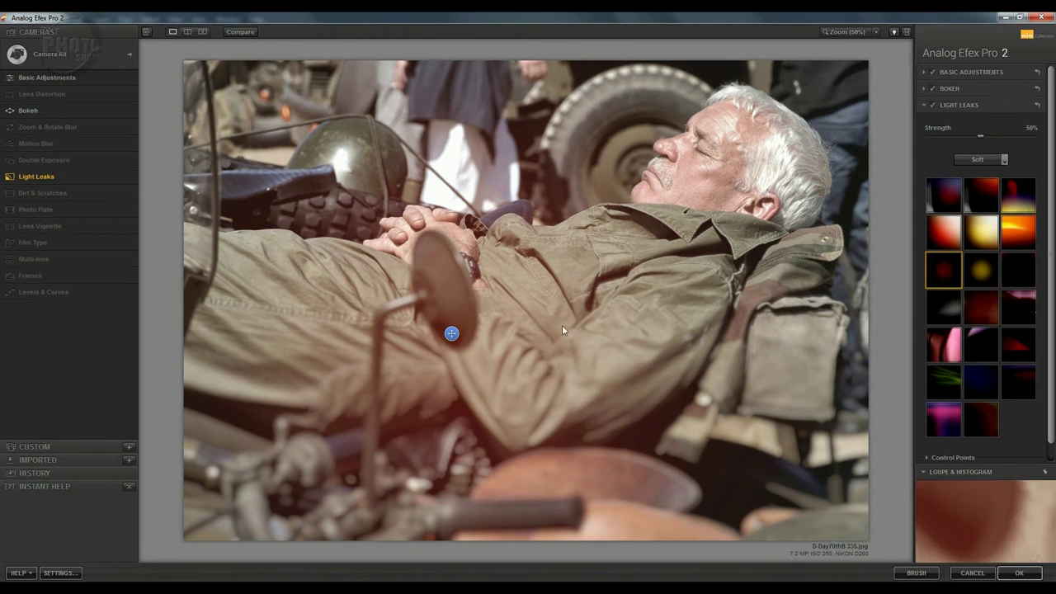
{"action": "left_click", "coordinate": [993, 138]}
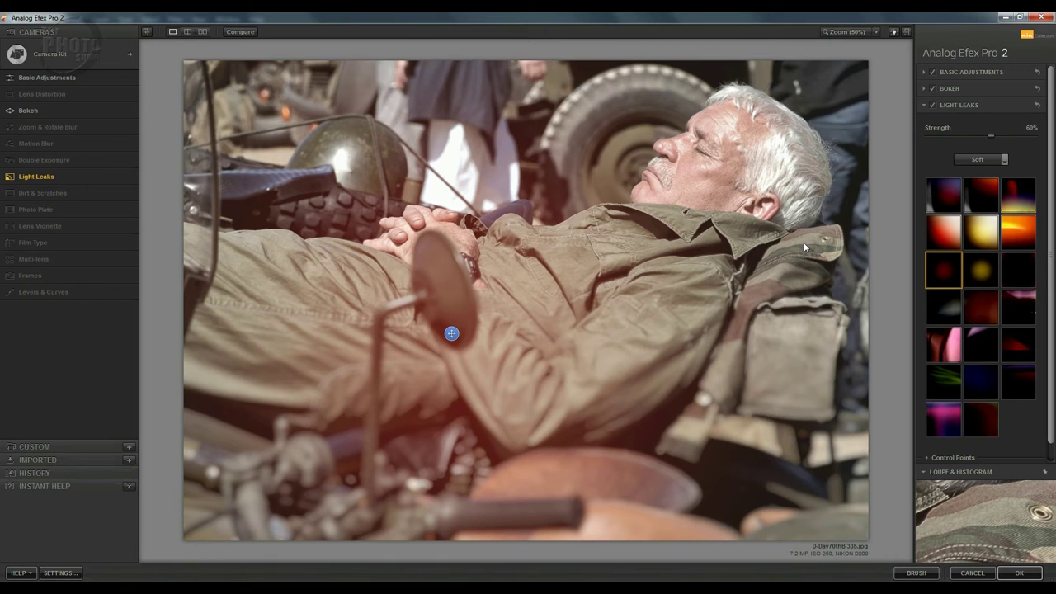
- Compare the light leak result with the original photo and collapse the Light Leaks settings
{"action": "left_click", "coordinate": [237, 33]}
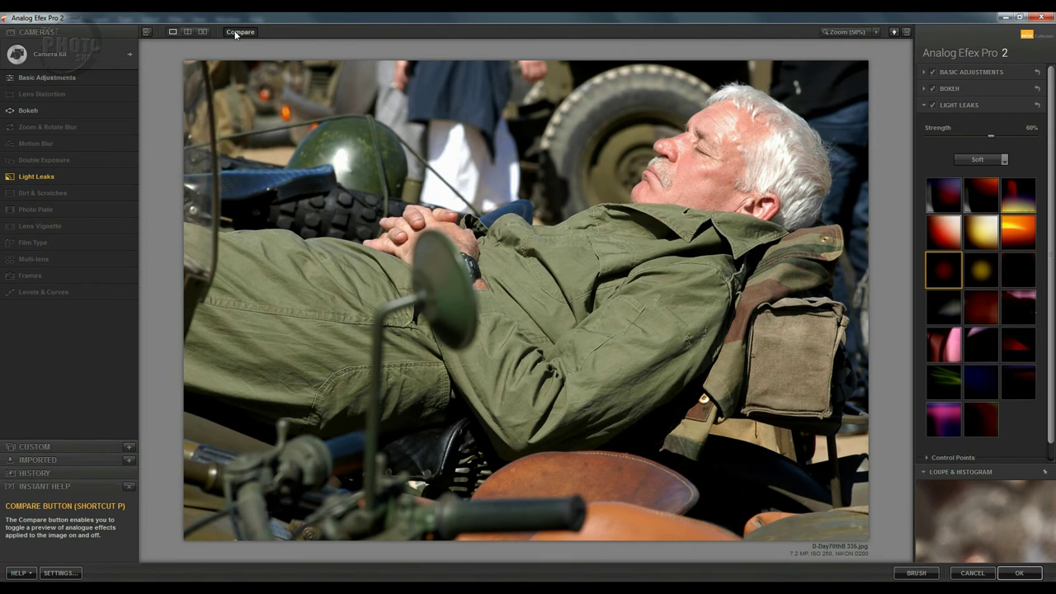
{"action": "left_click", "coordinate": [237, 33]}
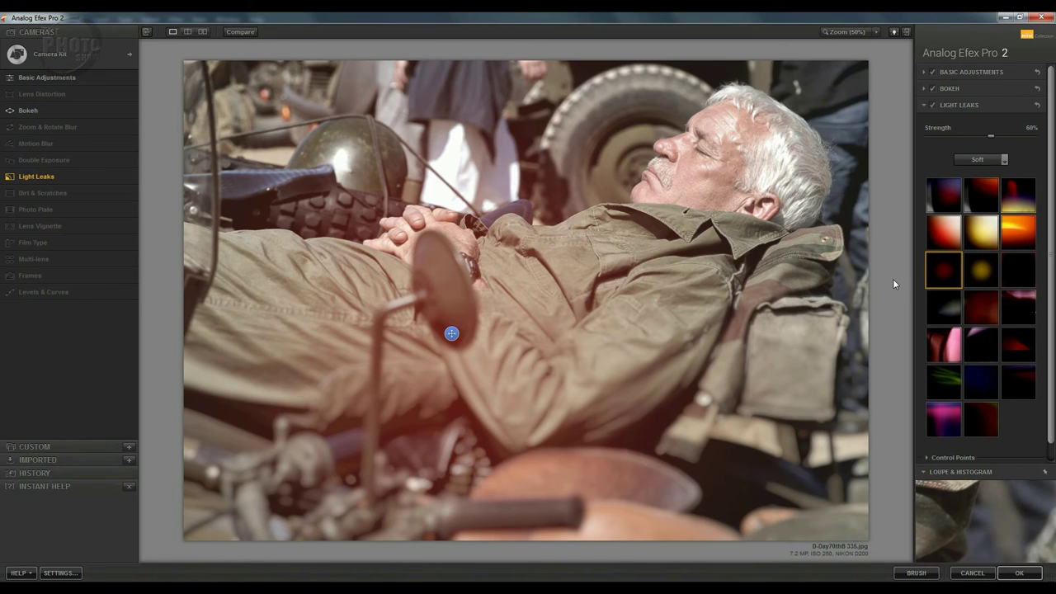
{"action": "left_click", "coordinate": [924, 104]}
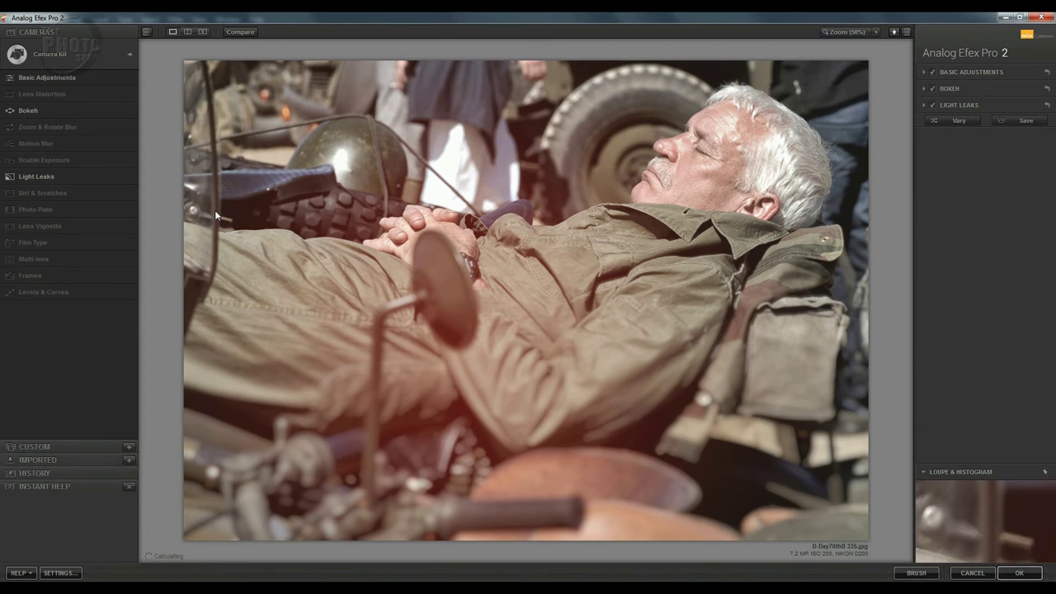
- Add a Film Type filter and turn its effect off and on again to preview it
{"action": "left_click", "coordinate": [126, 243]}
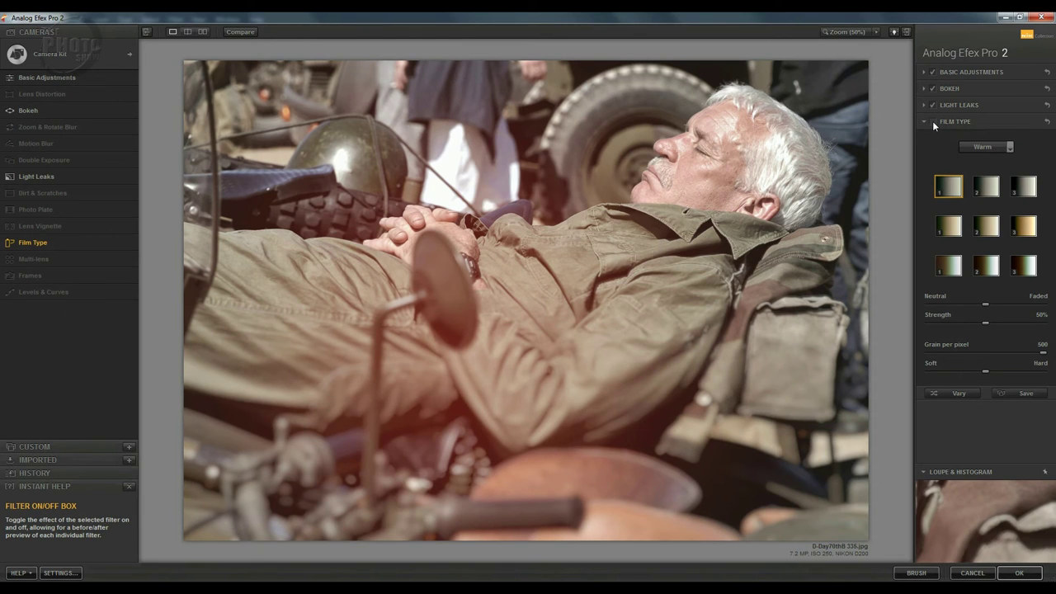
{"action": "left_click", "coordinate": [933, 122]}
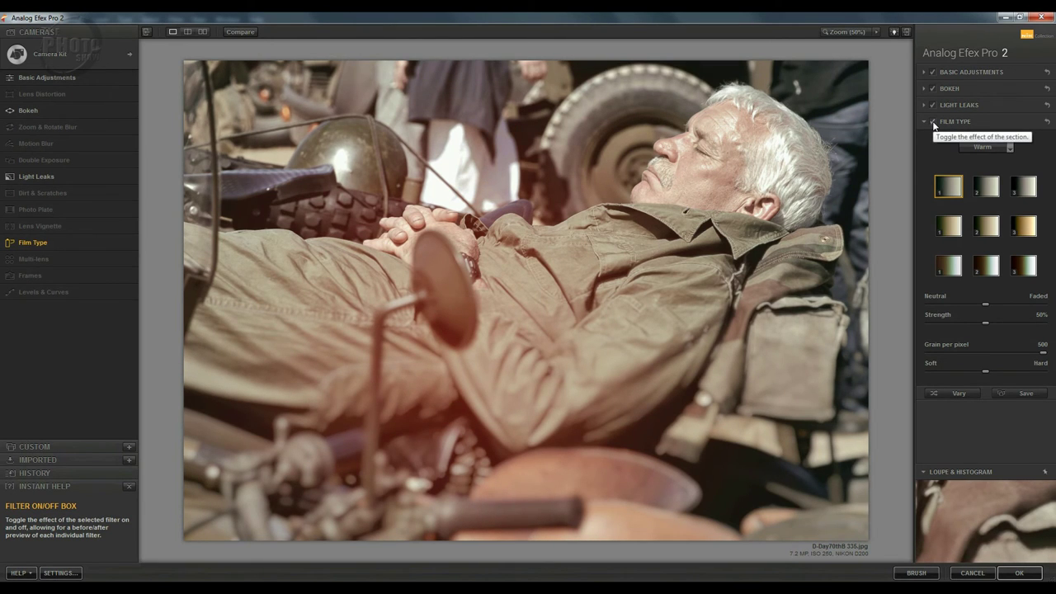
- Browse the edit history, revert to the last light leak Position entry, and return to the latest Film Type state
{"action": "left_click", "coordinate": [27, 474]}
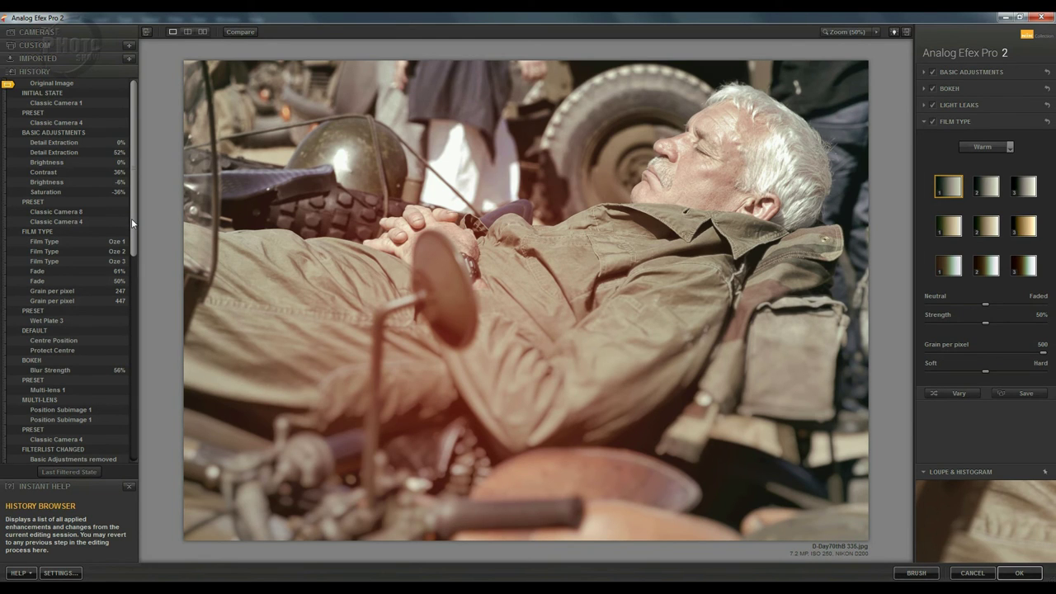
{"action": "left_click_drag", "start_coordinate": [131, 217], "coordinate": [128, 429]}
{"action": "left_click", "coordinate": [43, 400]}
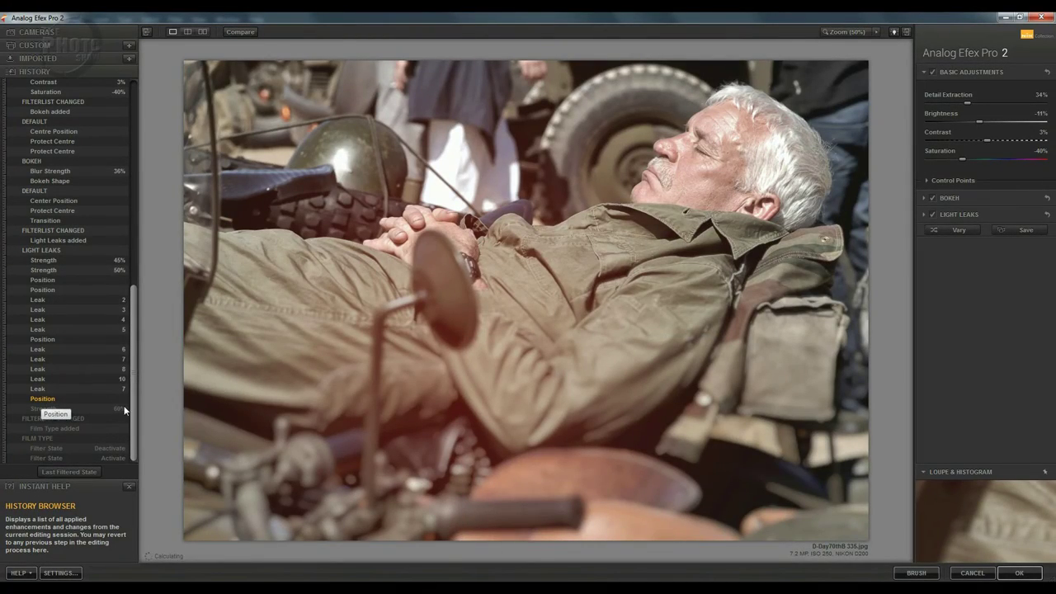
{"action": "left_click", "coordinate": [49, 459]}
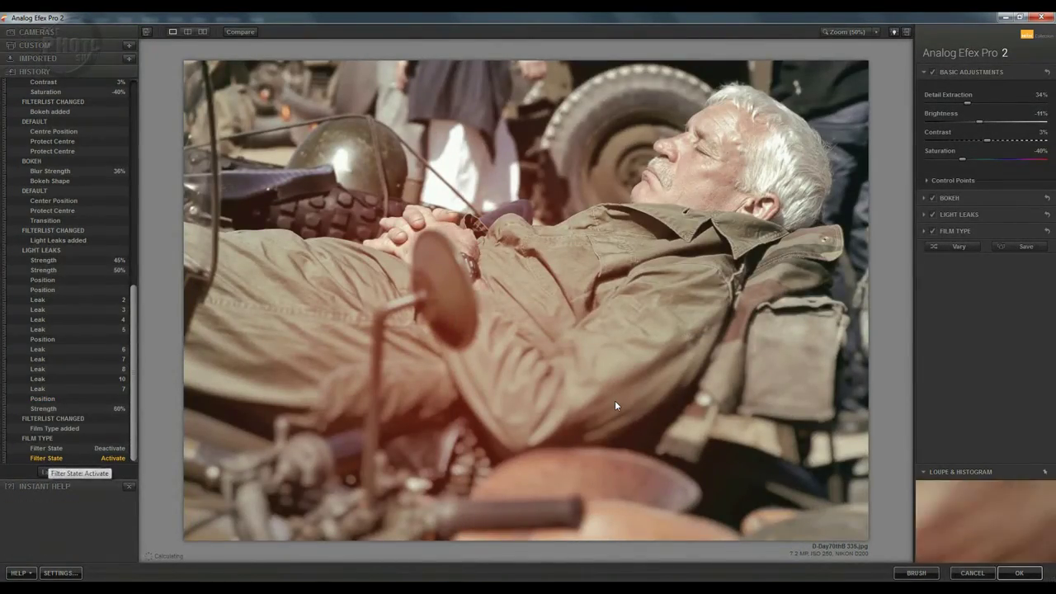
- Try the Warm films Akan 2 and 3 and Bolton 1 to 3 in Film Type, and select Nikko 1
{"action": "left_click", "coordinate": [925, 71]}
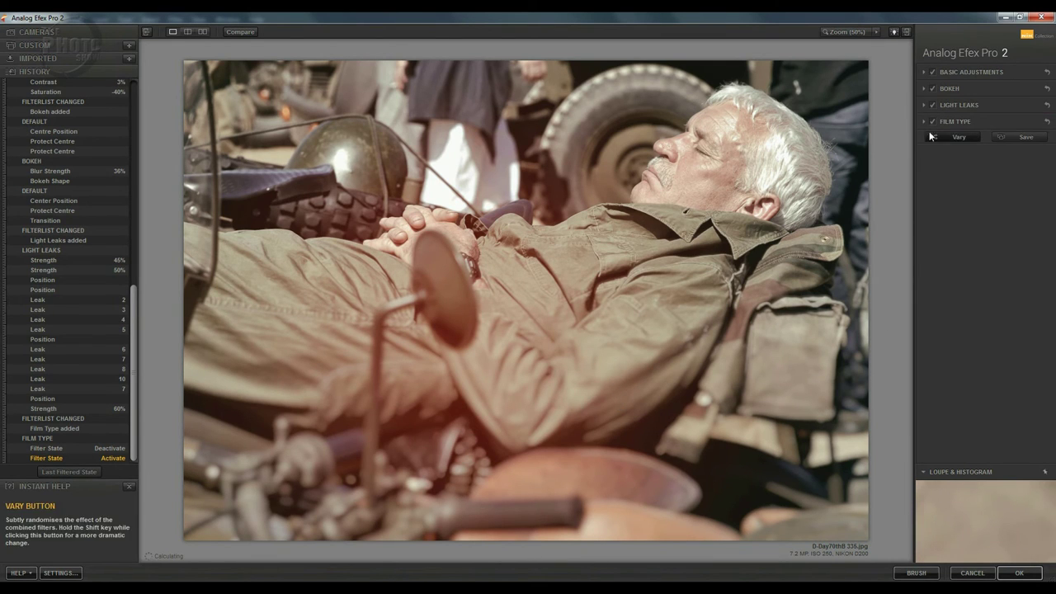
{"action": "left_click", "coordinate": [924, 121]}
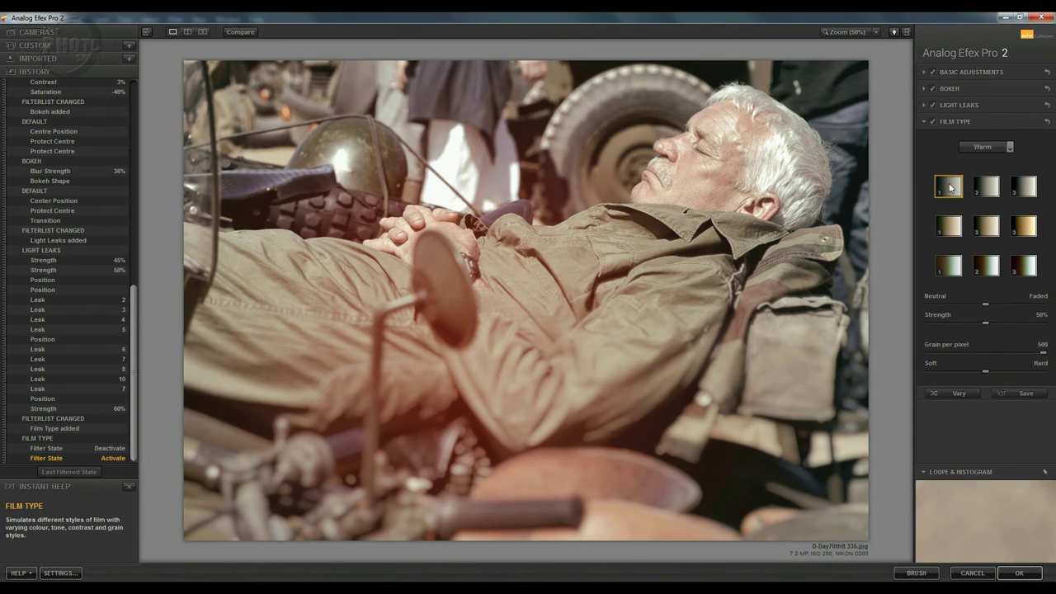
{"action": "left_click", "coordinate": [987, 188]}
{"action": "left_click", "coordinate": [1023, 190]}
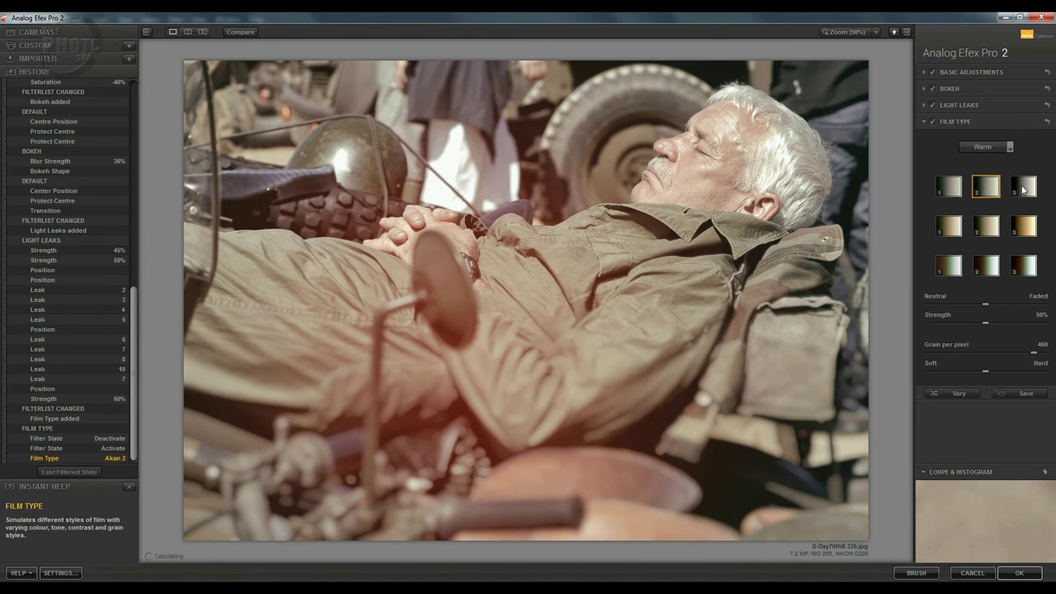
{"action": "left_click", "coordinate": [949, 228]}
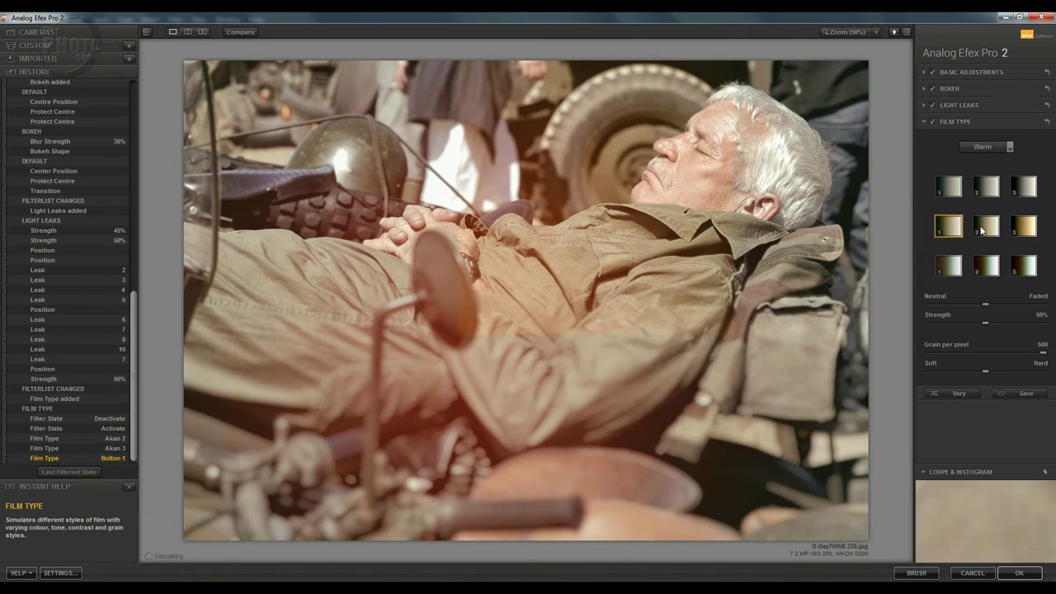
{"action": "left_click", "coordinate": [981, 231]}
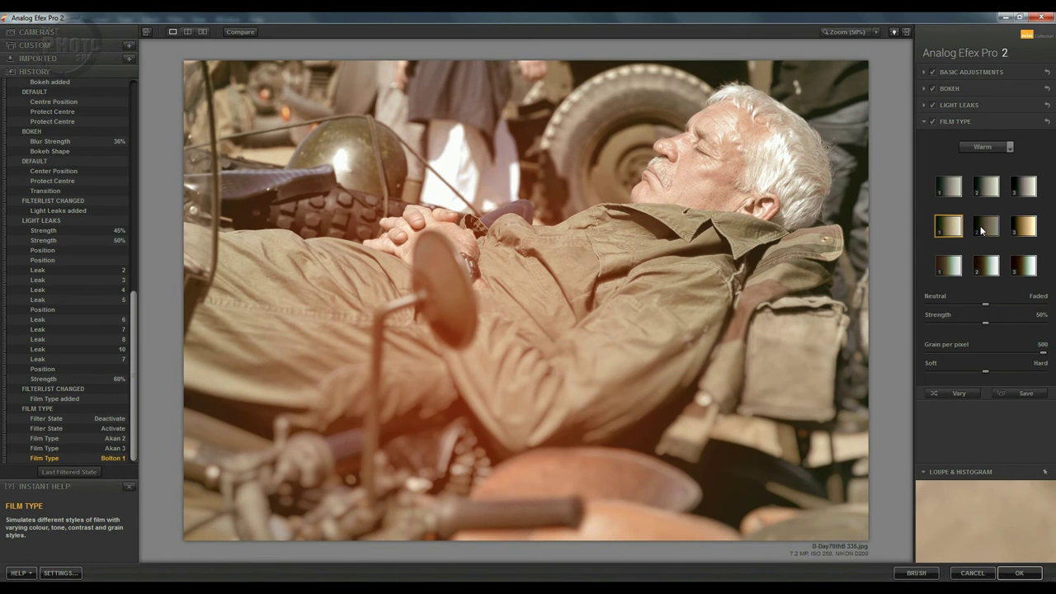
{"action": "left_click", "coordinate": [1019, 231]}
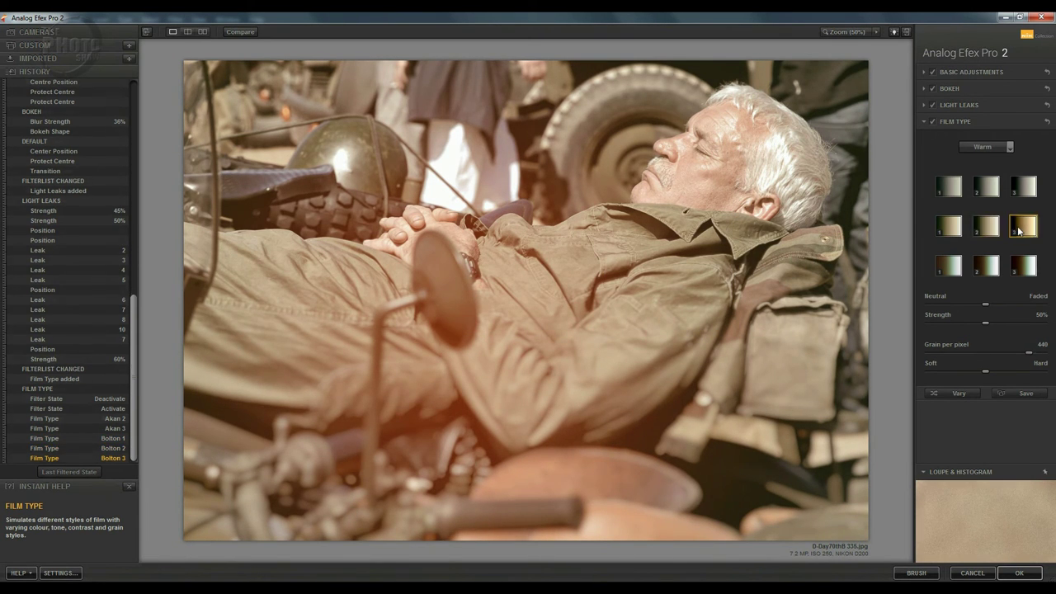
{"action": "left_click", "coordinate": [956, 271]}
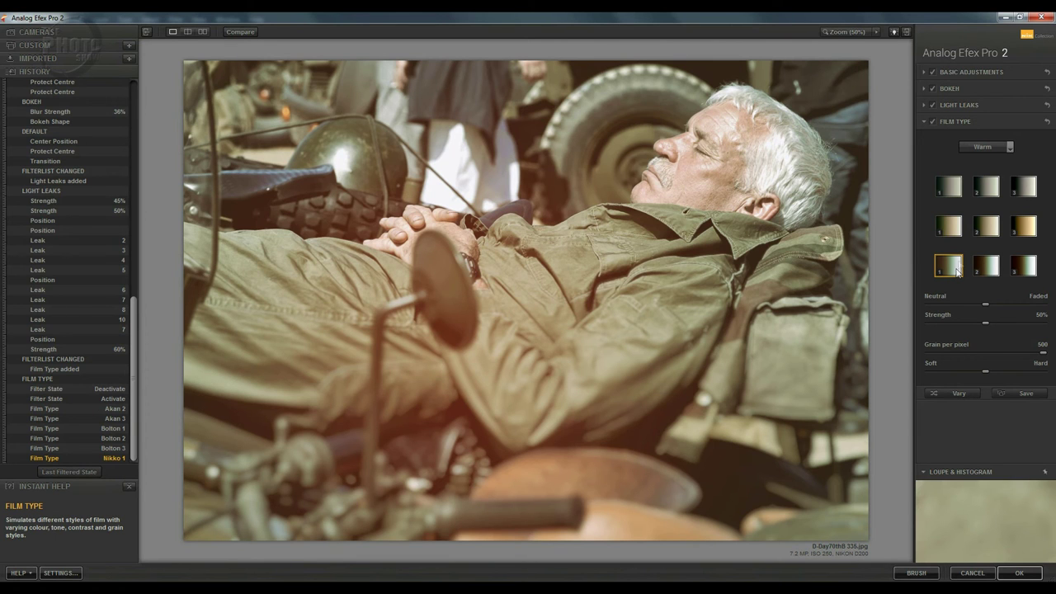
- Compare the Akan 1 film with Nikko 1, keep Nikko 1, and set its Fade to 76%
{"action": "left_click", "coordinate": [948, 185]}
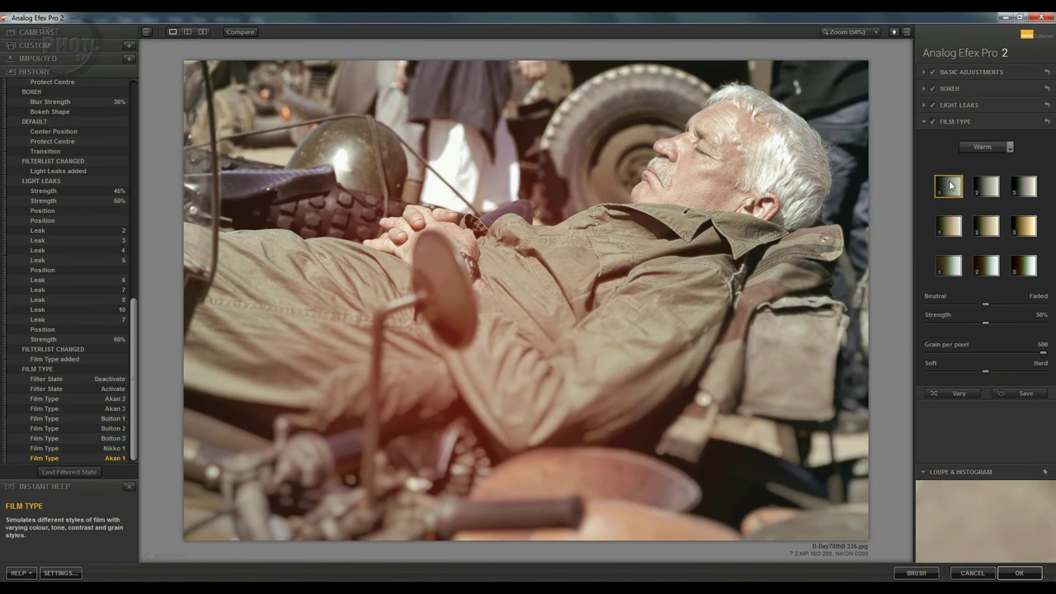
{"action": "left_click", "coordinate": [952, 264]}
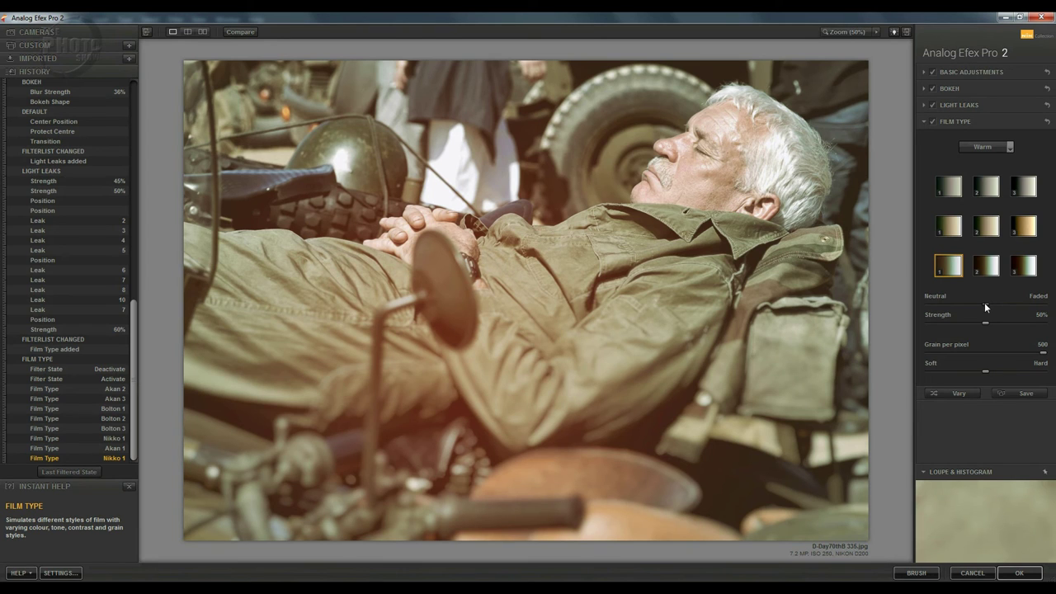
{"action": "mouse_move", "coordinate": [984, 305]}
{"action": "left_mouse_down"}
{"action": "mouse_move", "coordinate": [940, 306]}
{"action": "mouse_move", "coordinate": [998, 307]}
{"action": "left_mouse_up"}
{"action": "left_click_drag", "start_coordinate": [1008, 302], "coordinate": [1016, 304]}
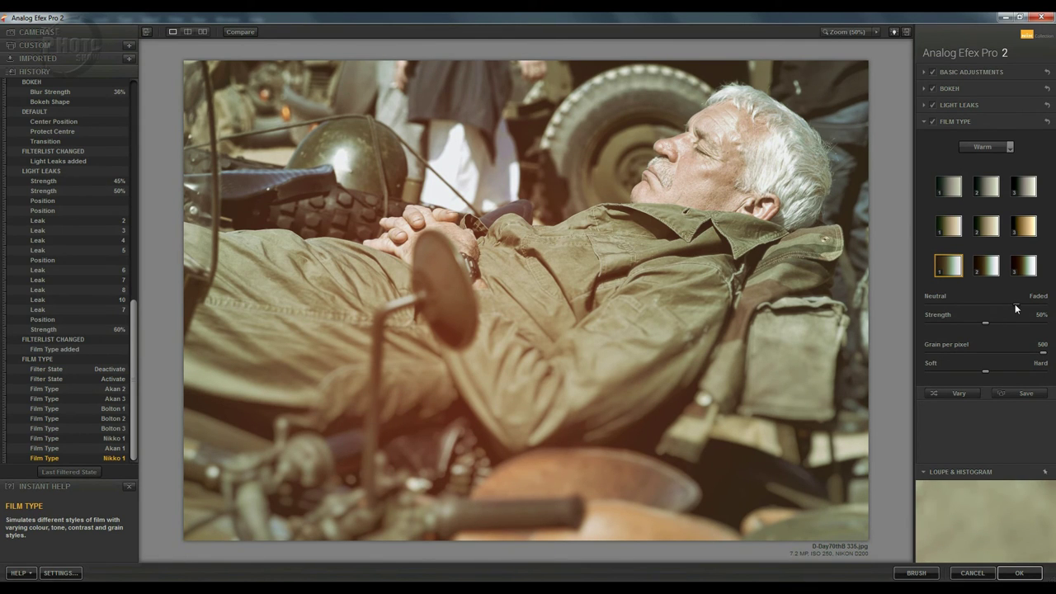
- Check the man's face at 100% zoom while adjusting the film grain, and set Grain per pixel to 309
{"action": "left_click", "coordinate": [848, 32]}
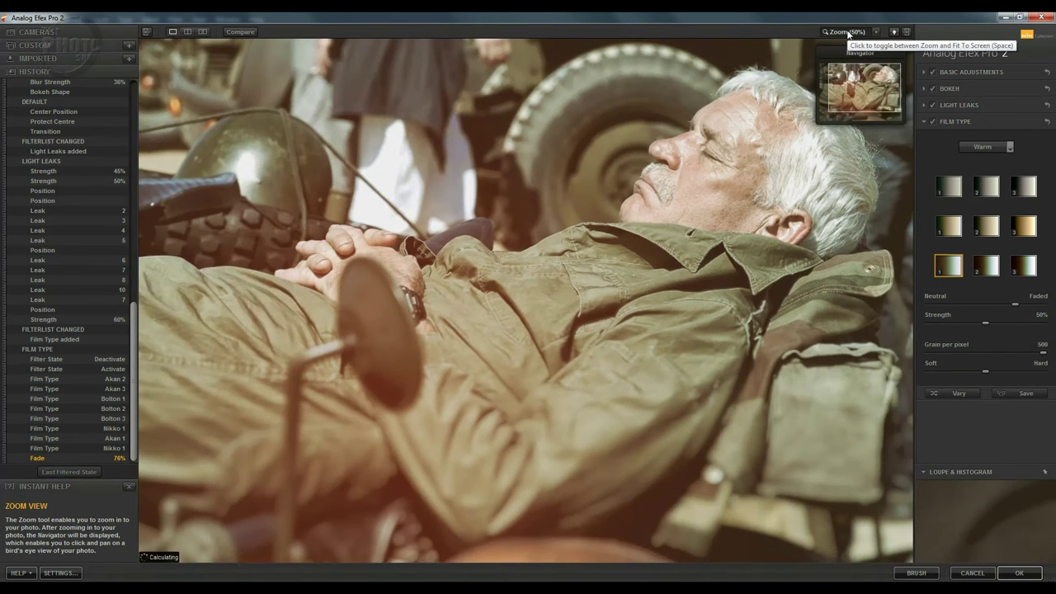
{"action": "left_click", "coordinate": [875, 32]}
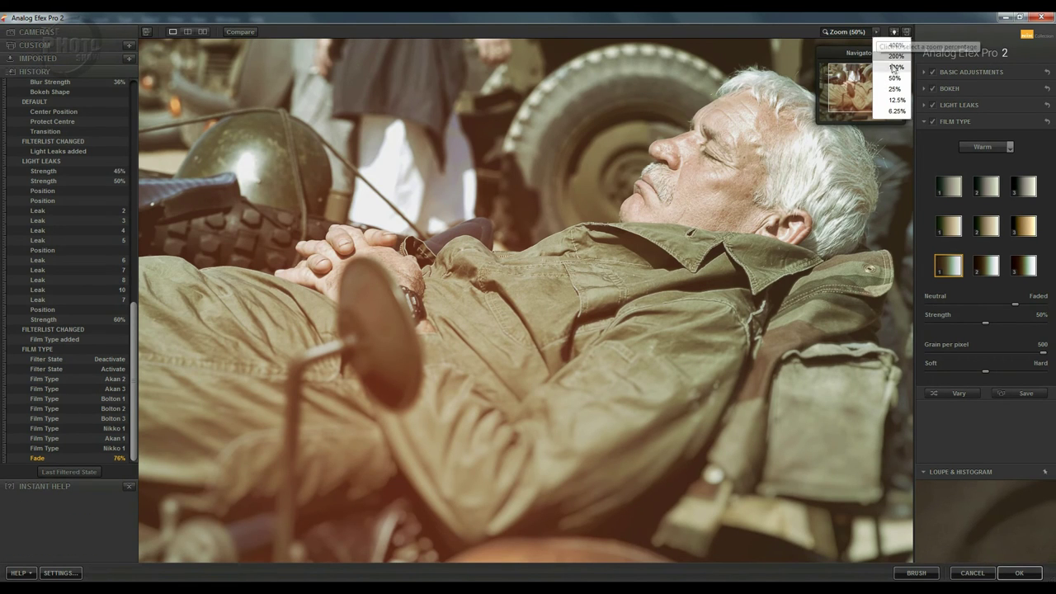
{"action": "left_click", "coordinate": [896, 68]}
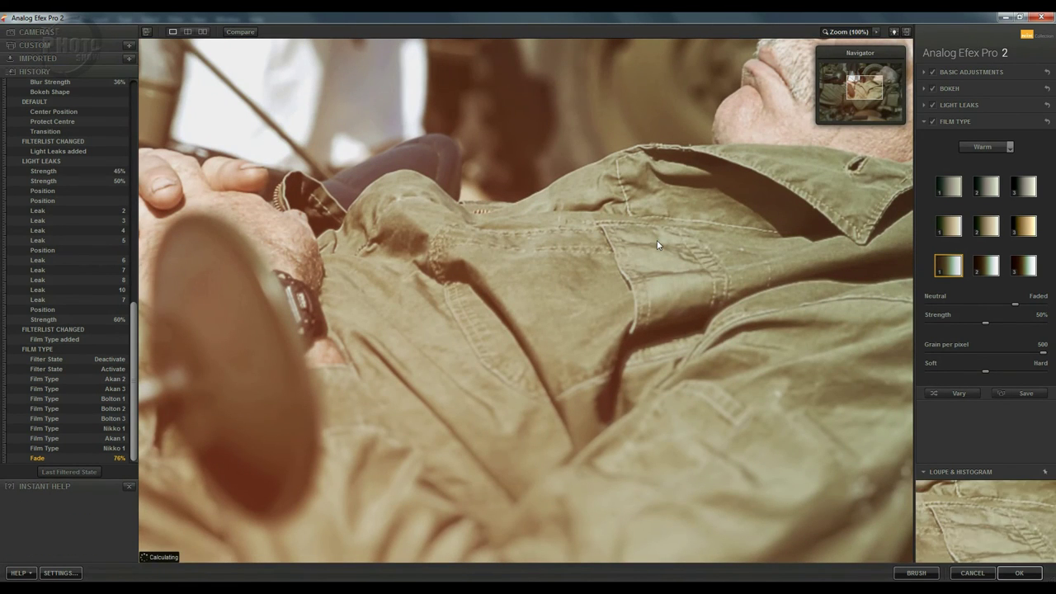
{"action": "left_click_drag", "start_coordinate": [859, 88], "coordinate": [873, 84]}
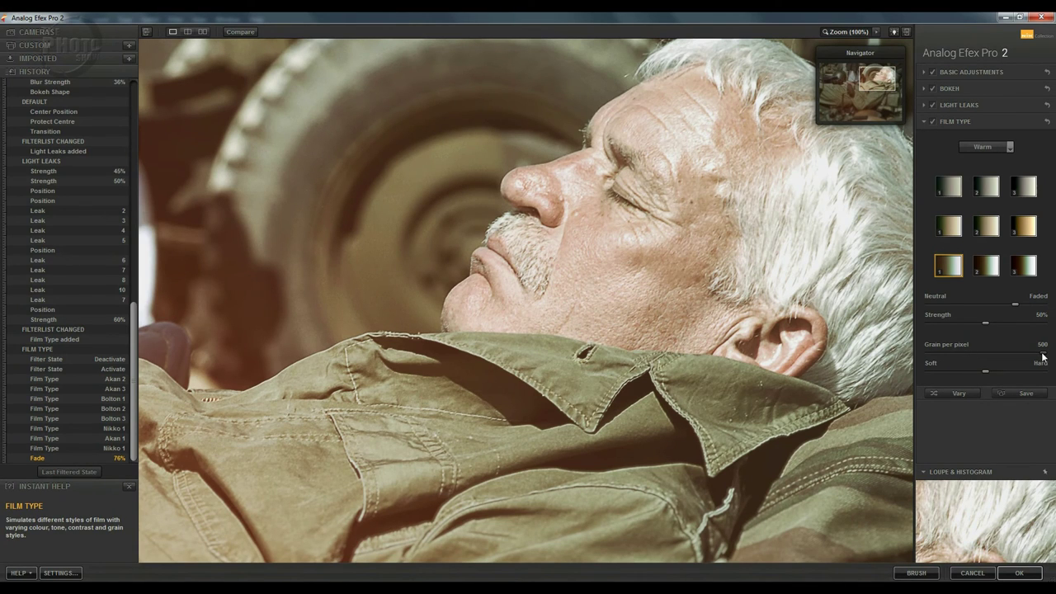
{"action": "left_click_drag", "start_coordinate": [1044, 355], "coordinate": [997, 355]}
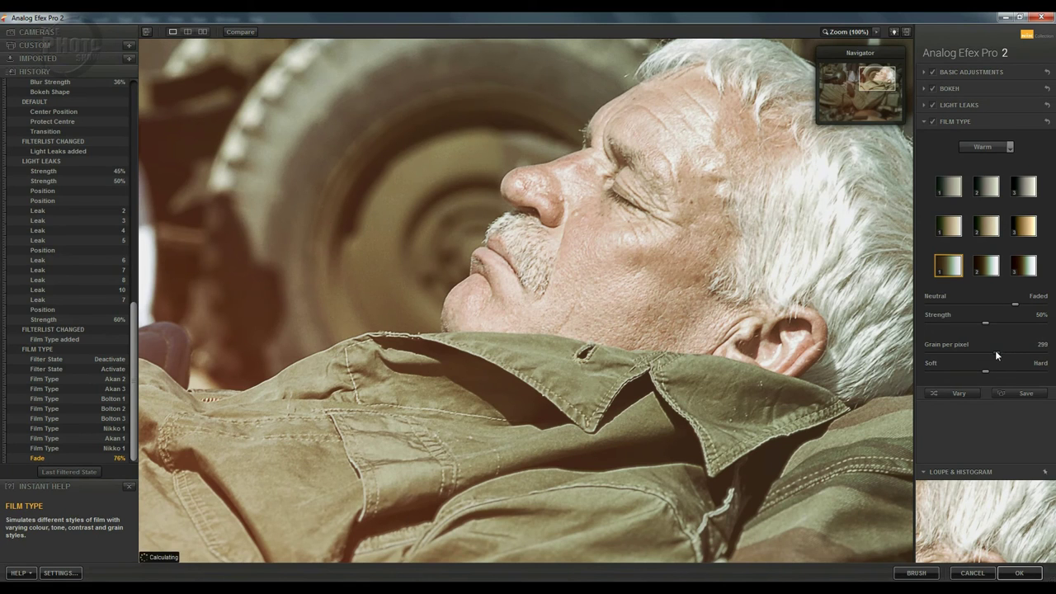
{"action": "left_click_drag", "start_coordinate": [995, 351], "coordinate": [972, 353]}
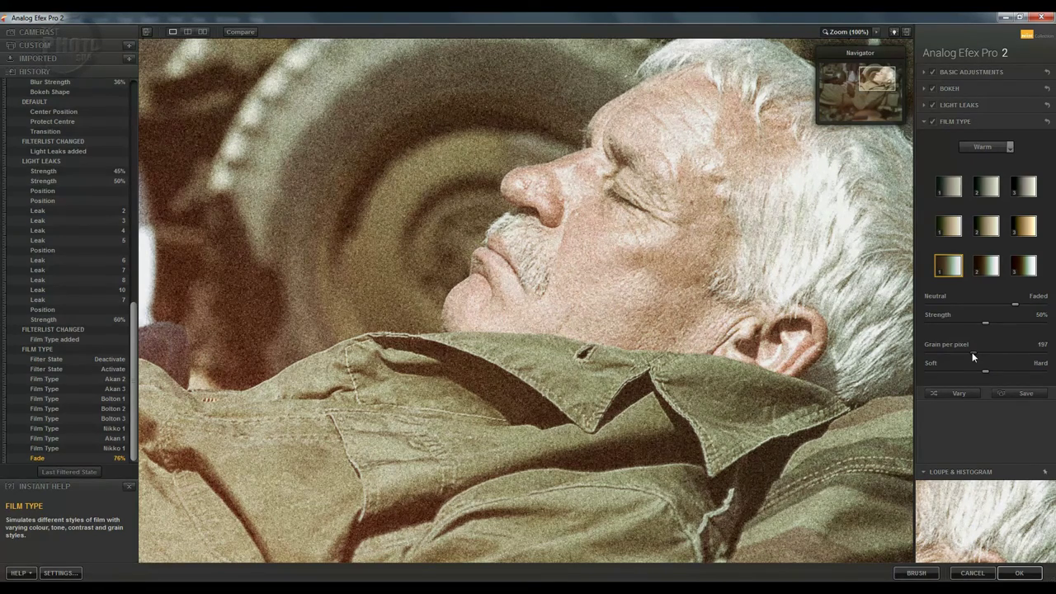
{"action": "left_click_drag", "start_coordinate": [973, 355], "coordinate": [1003, 352]}
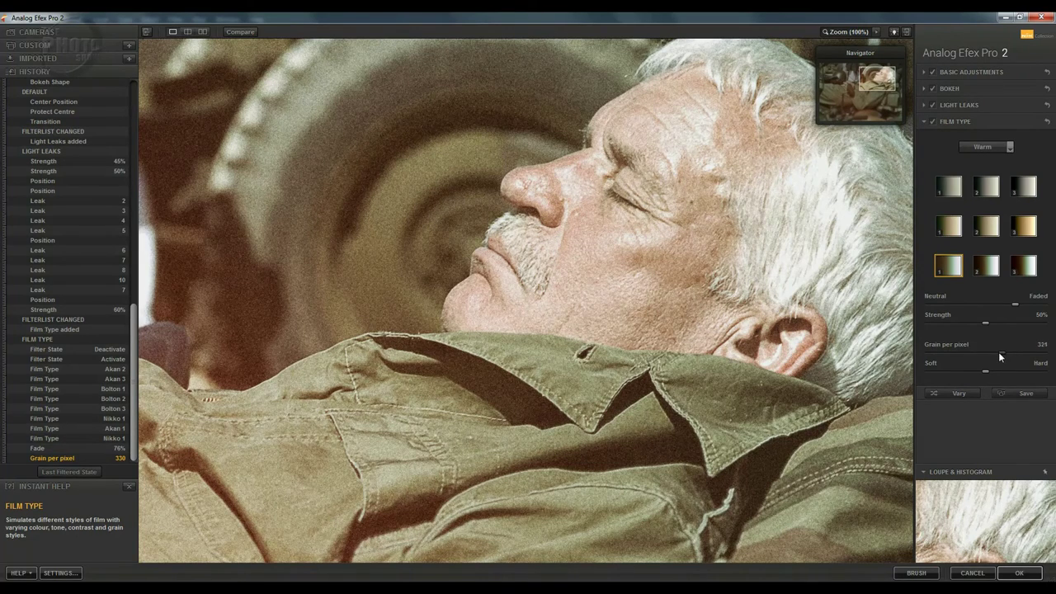
{"action": "left_click_drag", "start_coordinate": [999, 351], "coordinate": [1026, 371]}
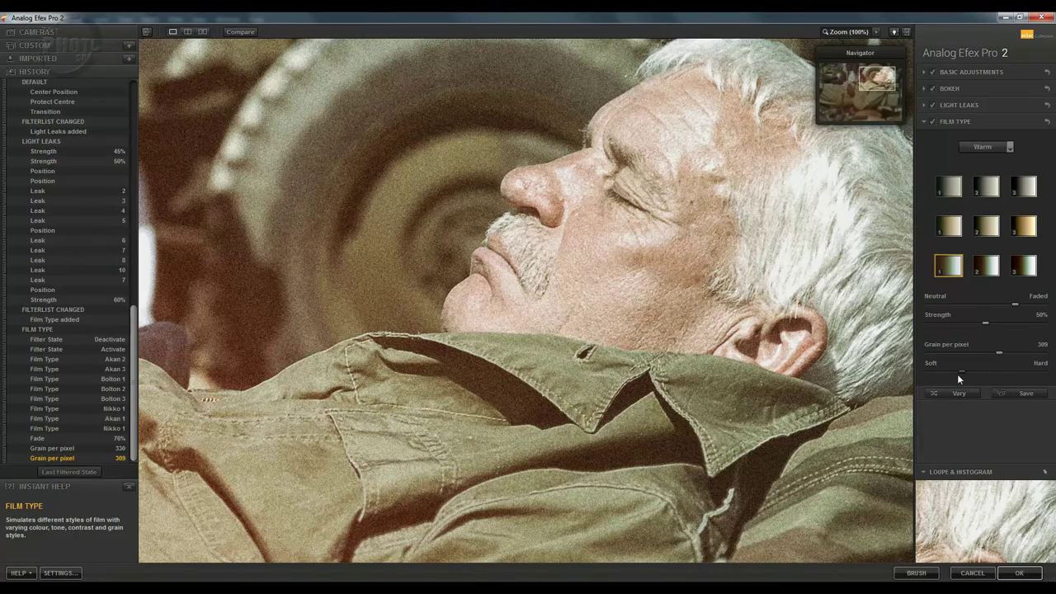
- Try a softer grain with a Harshness of -53%, reset it to 0%, and collapse the Film Type settings
{"action": "left_click_drag", "start_coordinate": [957, 374], "coordinate": [954, 374]}
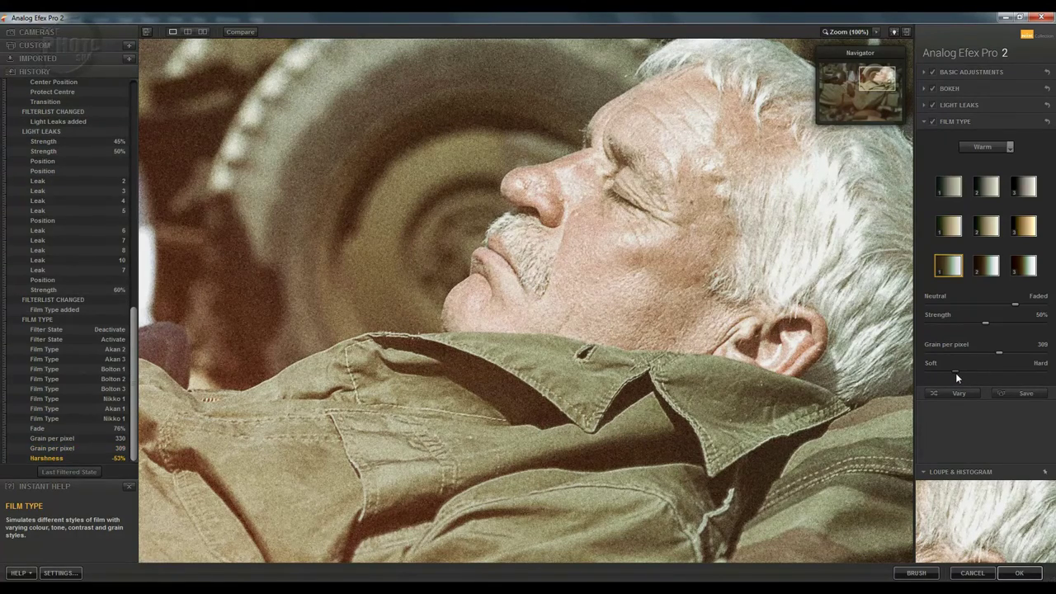
{"action": "double_click", "coordinate": [955, 371]}
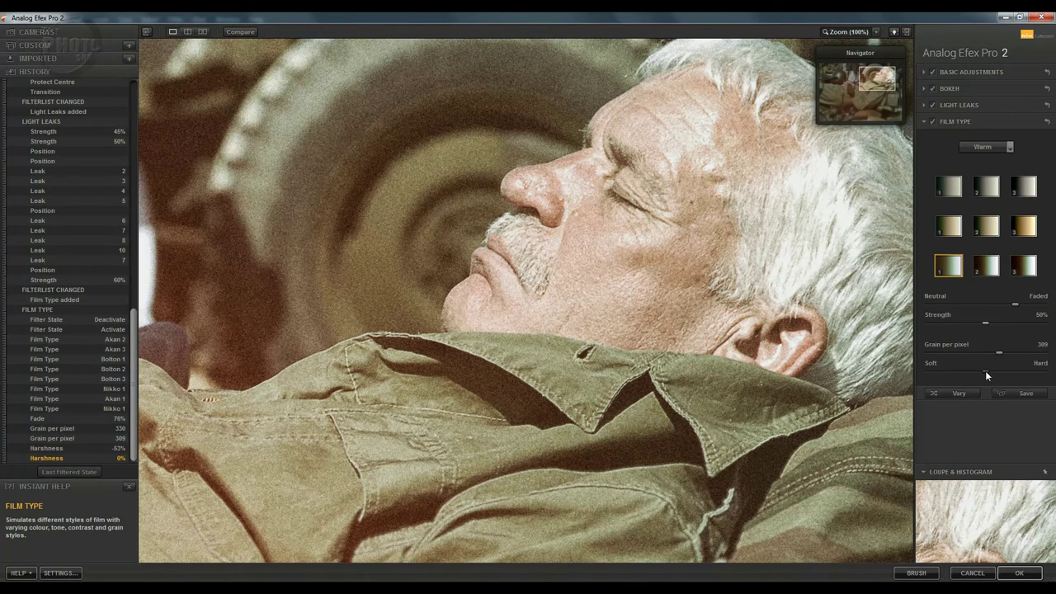
{"action": "left_click", "coordinate": [925, 121]}
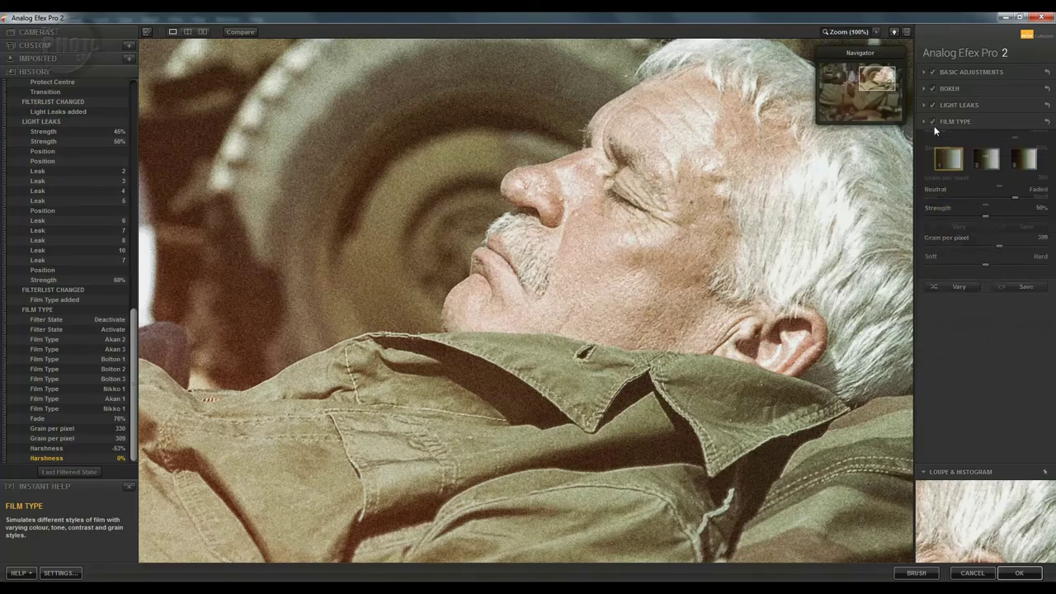
- Fit the whole photo in view and save the current filter combination as a custom preset named Vintage Faded 1
{"action": "left_click", "coordinate": [835, 32]}
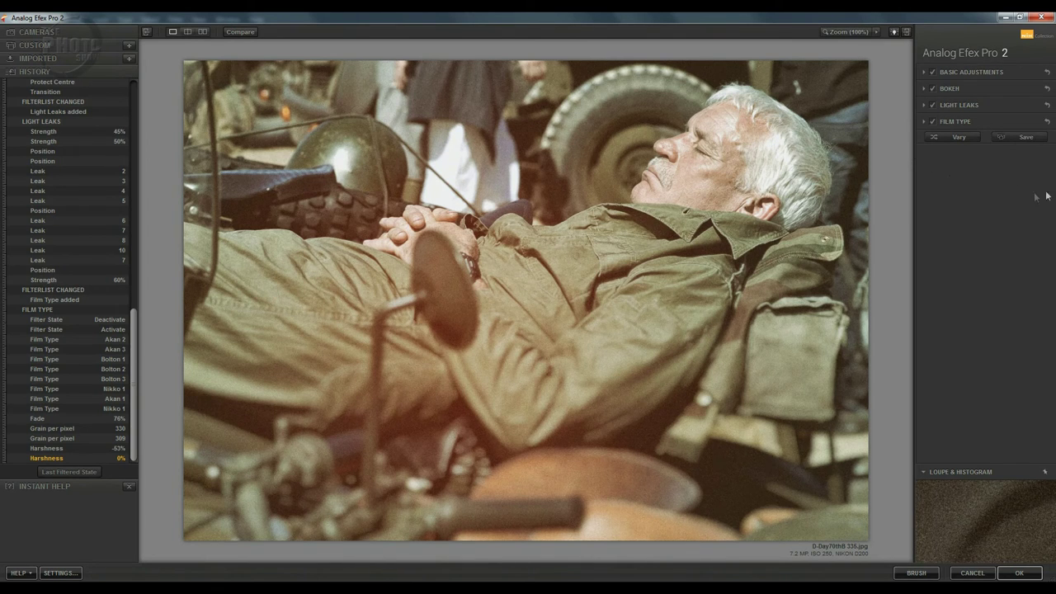
{"action": "left_click", "coordinate": [1026, 138]}
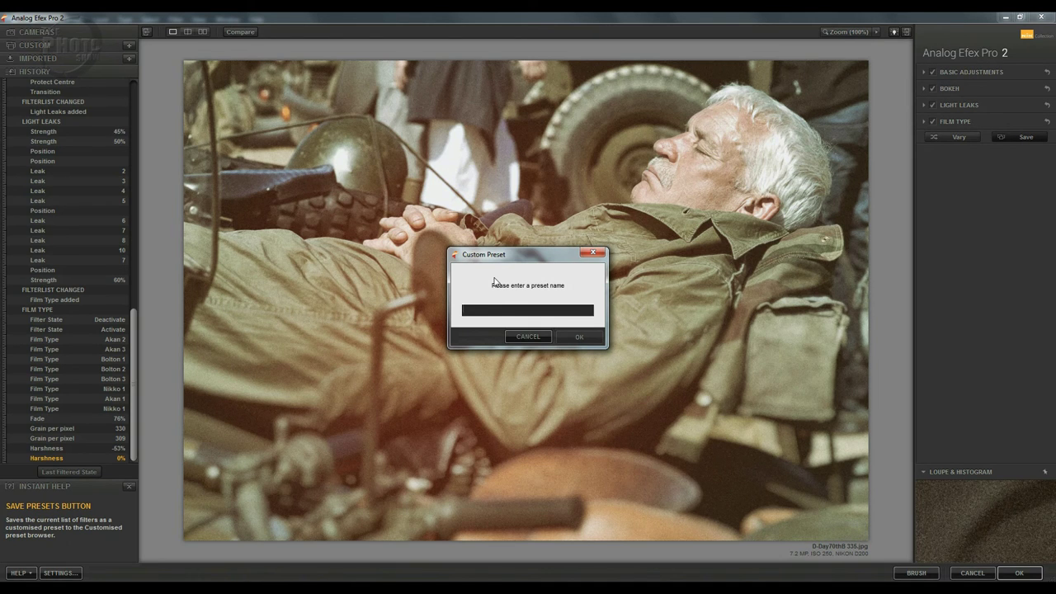
{"action": "type", "text": "V"}
{"action": "type", "text": "intage Faded 1"}
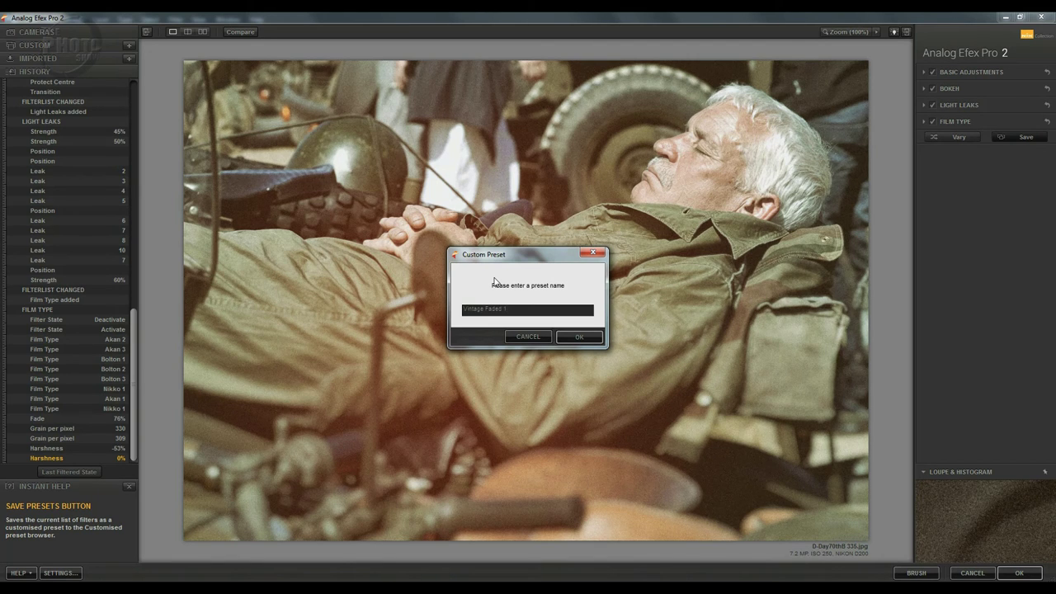
{"action": "left_click", "coordinate": [578, 338]}
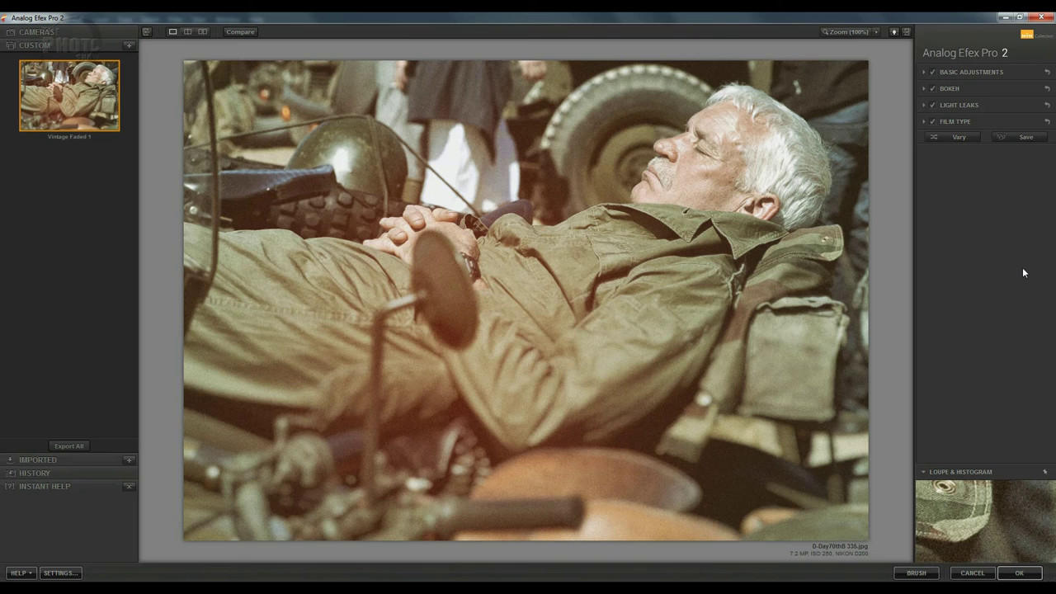
- Compare the finished vintage effect with the original photo and apply the filters to return to Photoshop
{"action": "left_click", "coordinate": [240, 33]}
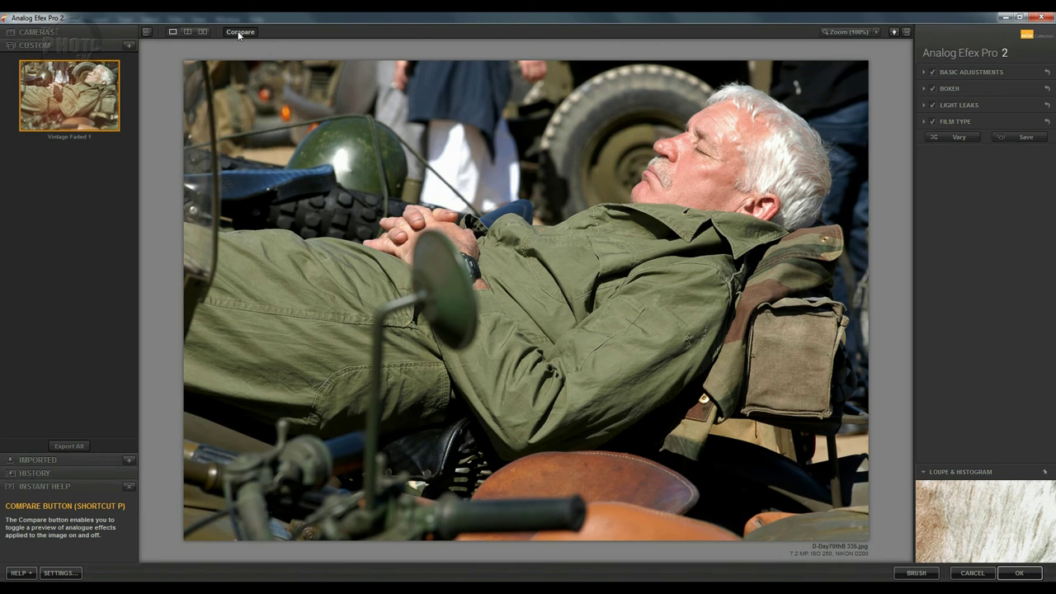
{"action": "left_click", "coordinate": [239, 33]}
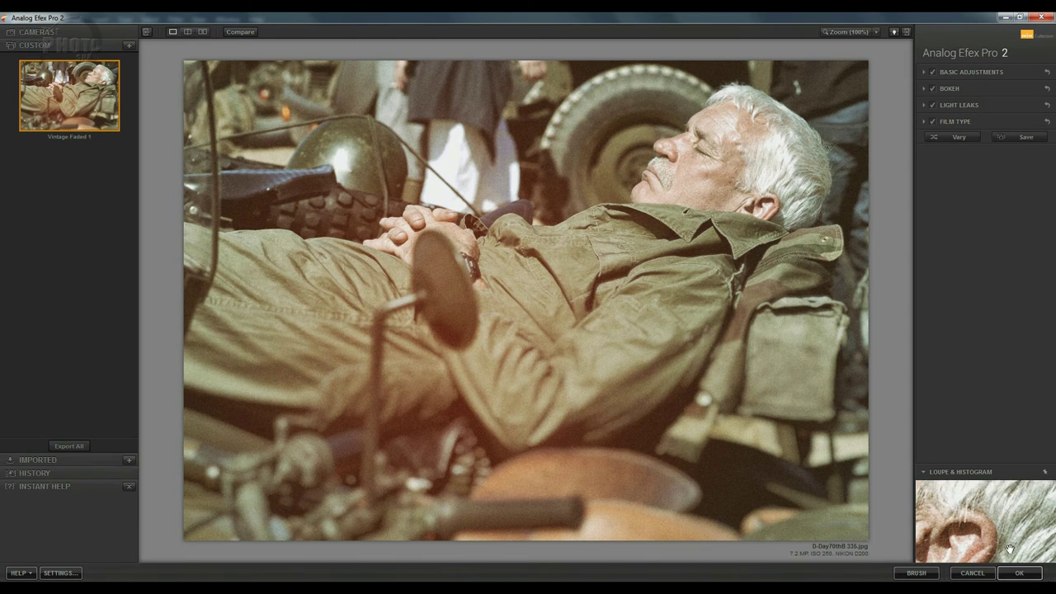
{"action": "left_click", "coordinate": [1020, 574]}
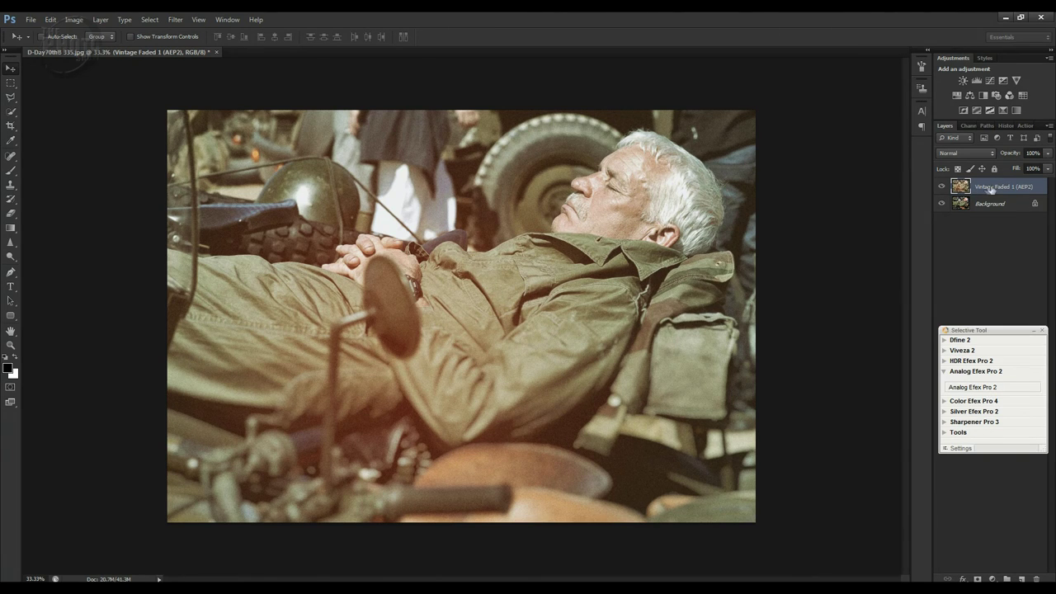
- Hide and show the Vintage Faded 1 layer to compare it with the Background, and dismiss the Windows performance notification
{"action": "left_click", "coordinate": [942, 189]}
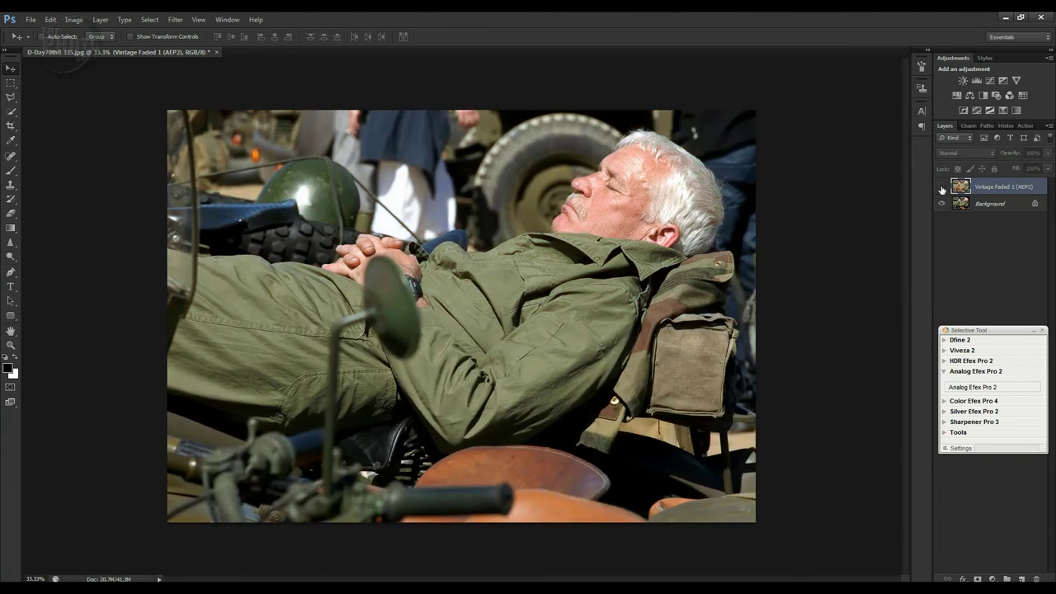
{"action": "left_click", "coordinate": [943, 189]}
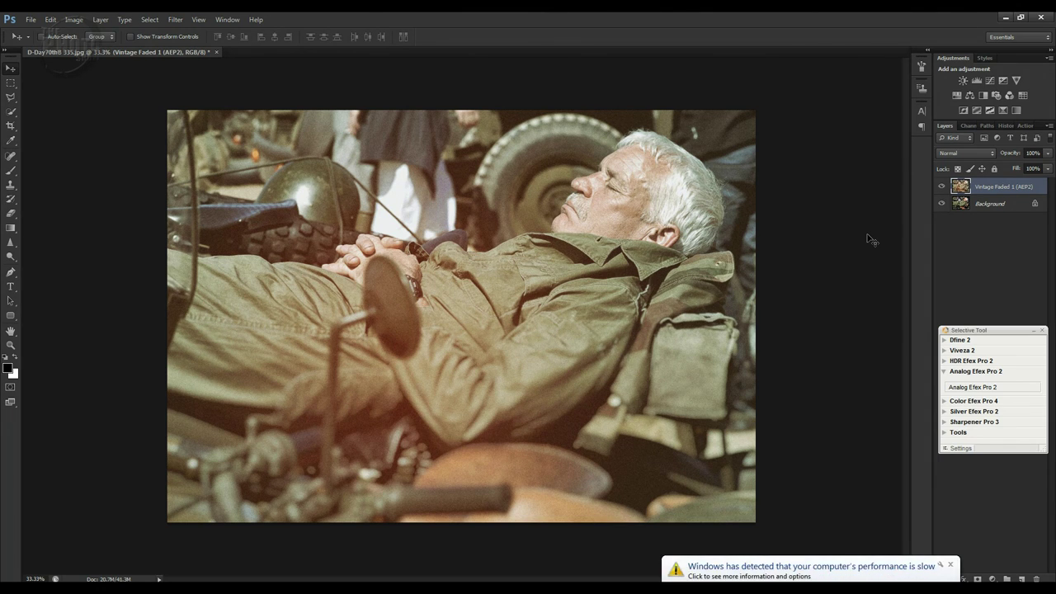
{"action": "left_click", "coordinate": [950, 565]}
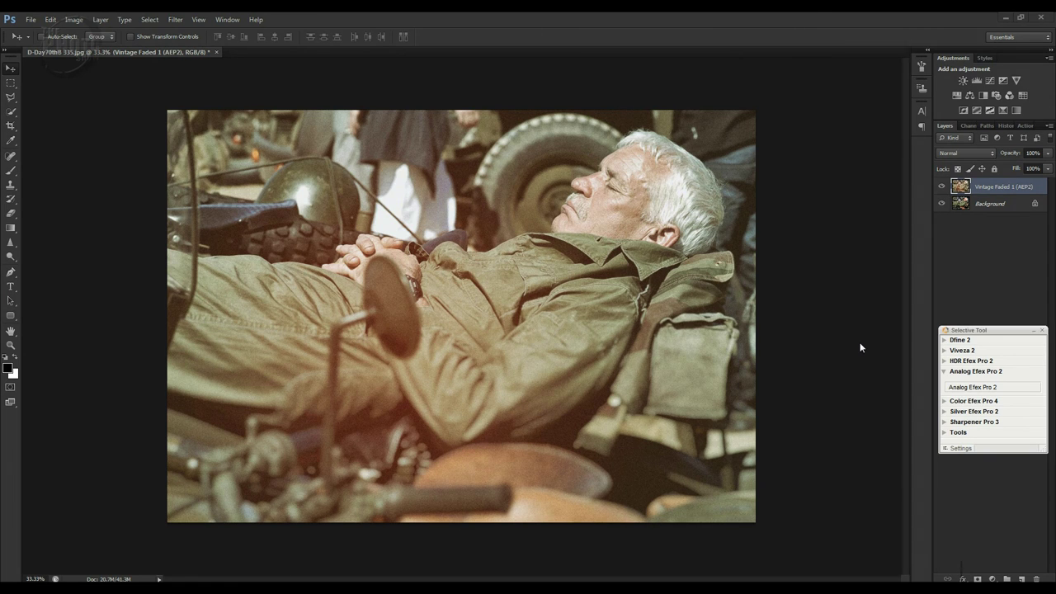
{"action": "left_click", "coordinate": [951, 565]}
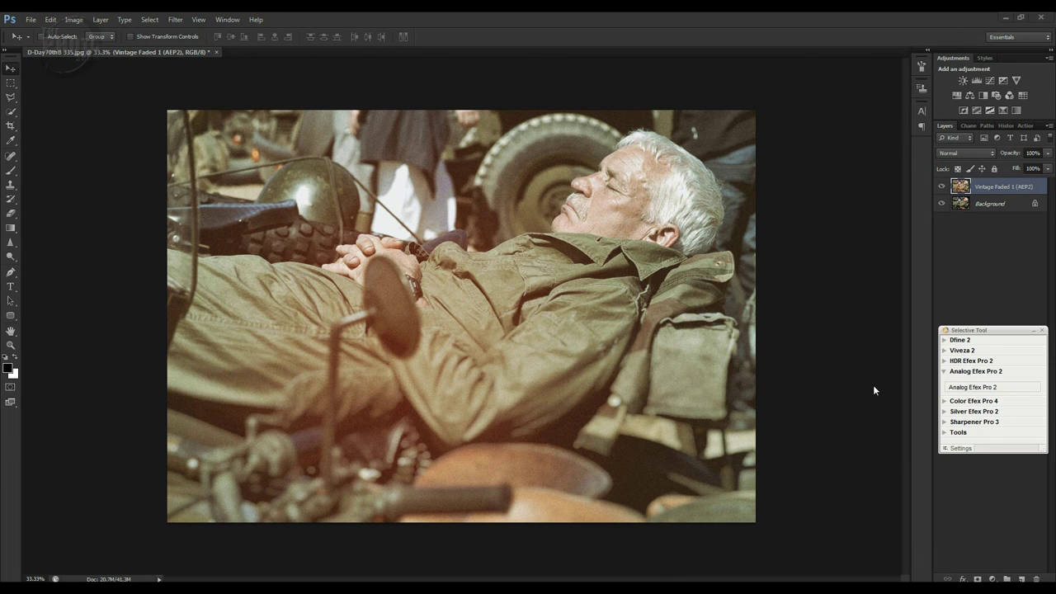